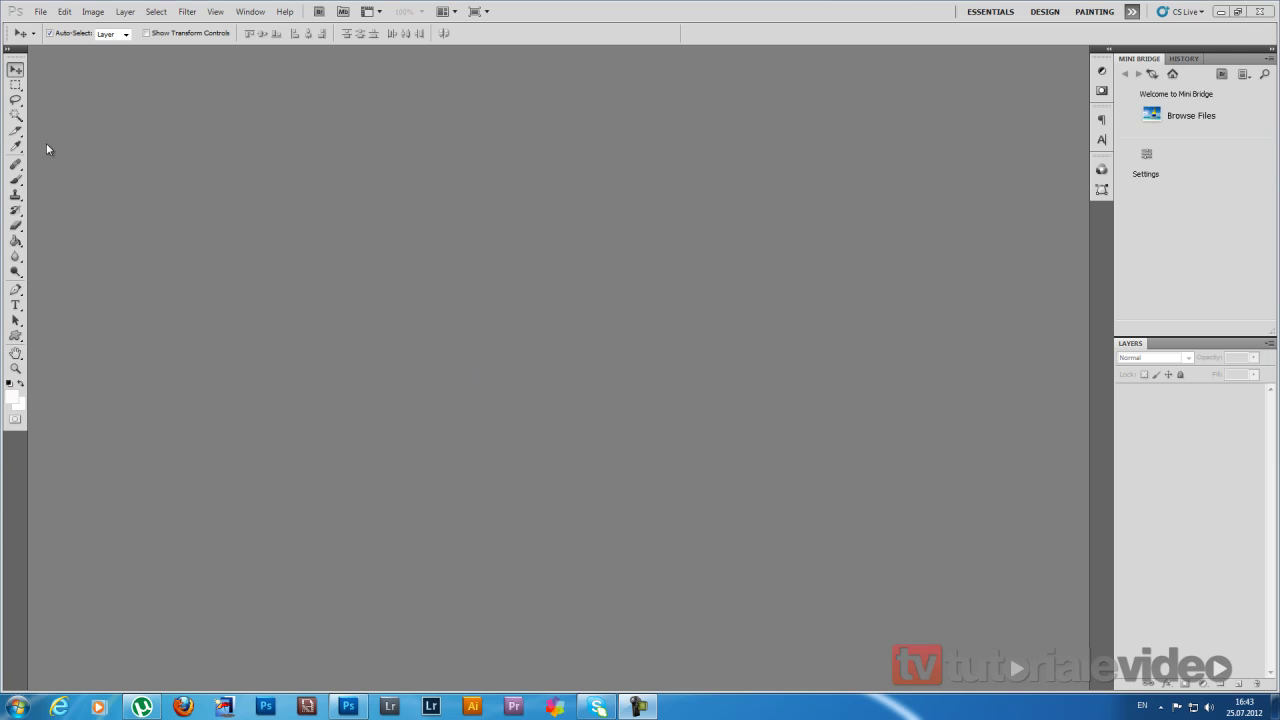
pyautogui.click(16, 87)
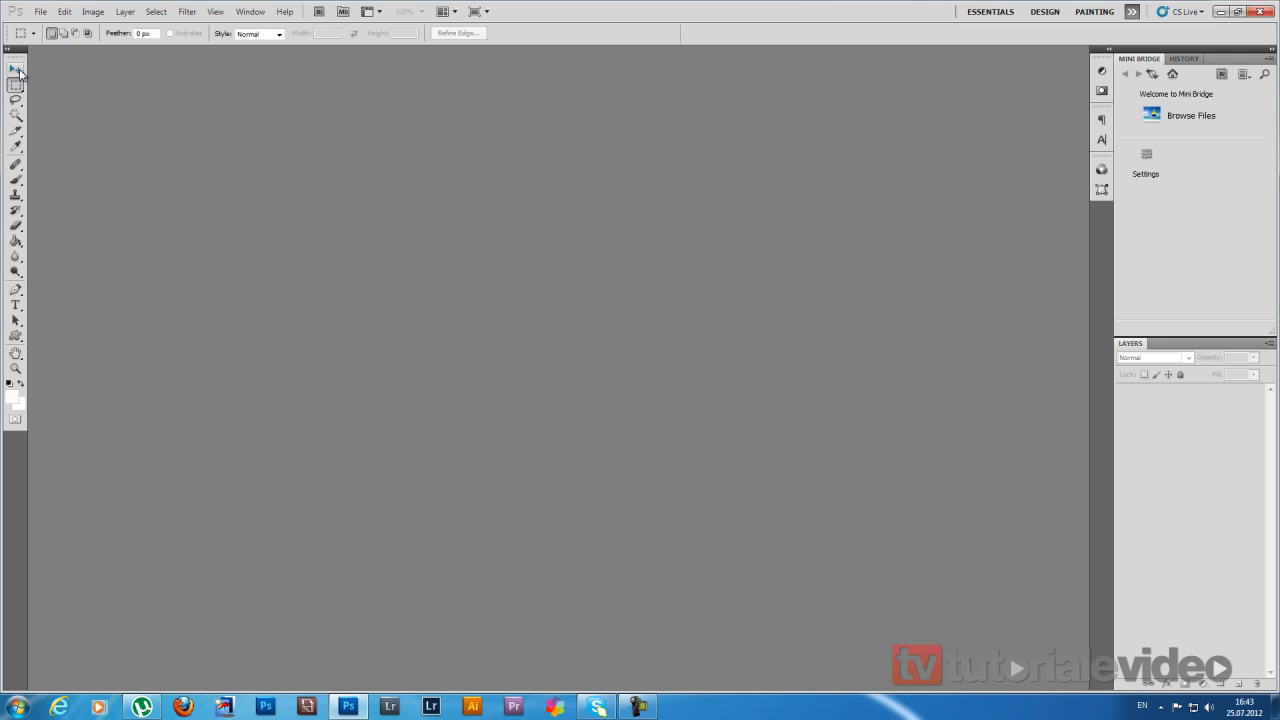
pyautogui.click(16, 70)
pyautogui.click(17, 87)
# - Open the Penguins image from the Sample Pictures folder in the Pictures library
pyautogui.doubleClick(367, 229)
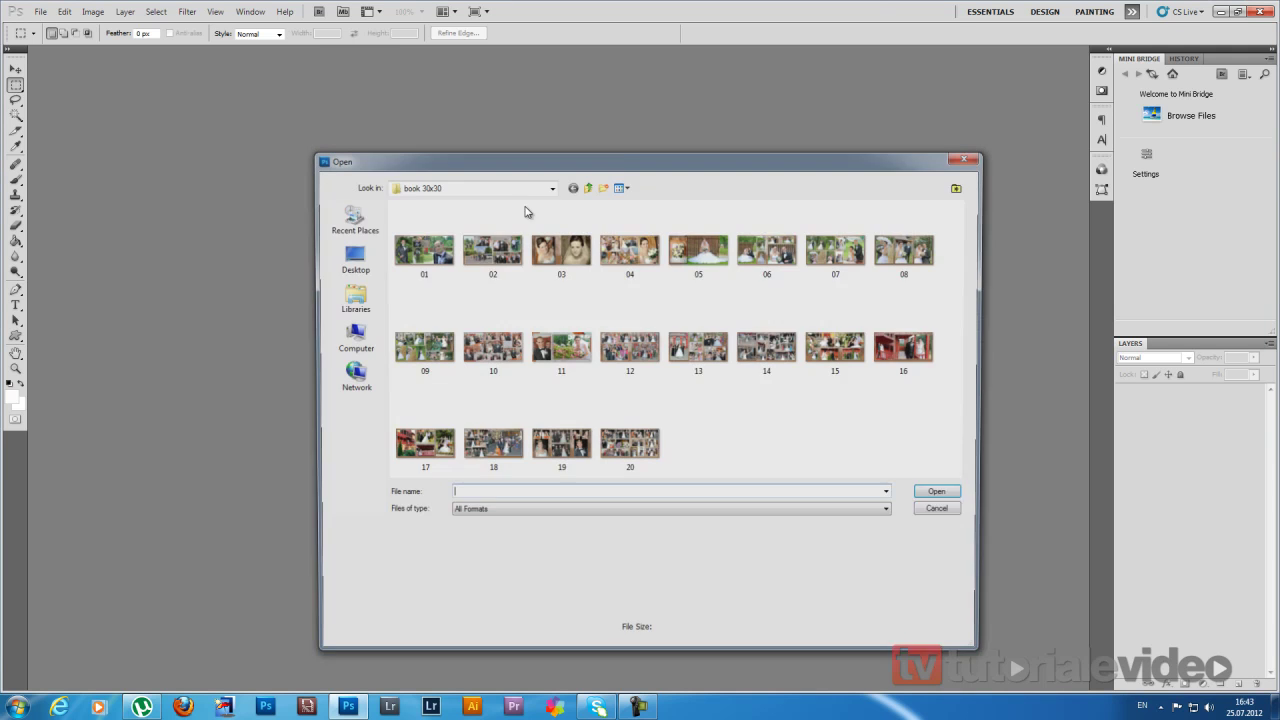
pyautogui.click(361, 293)
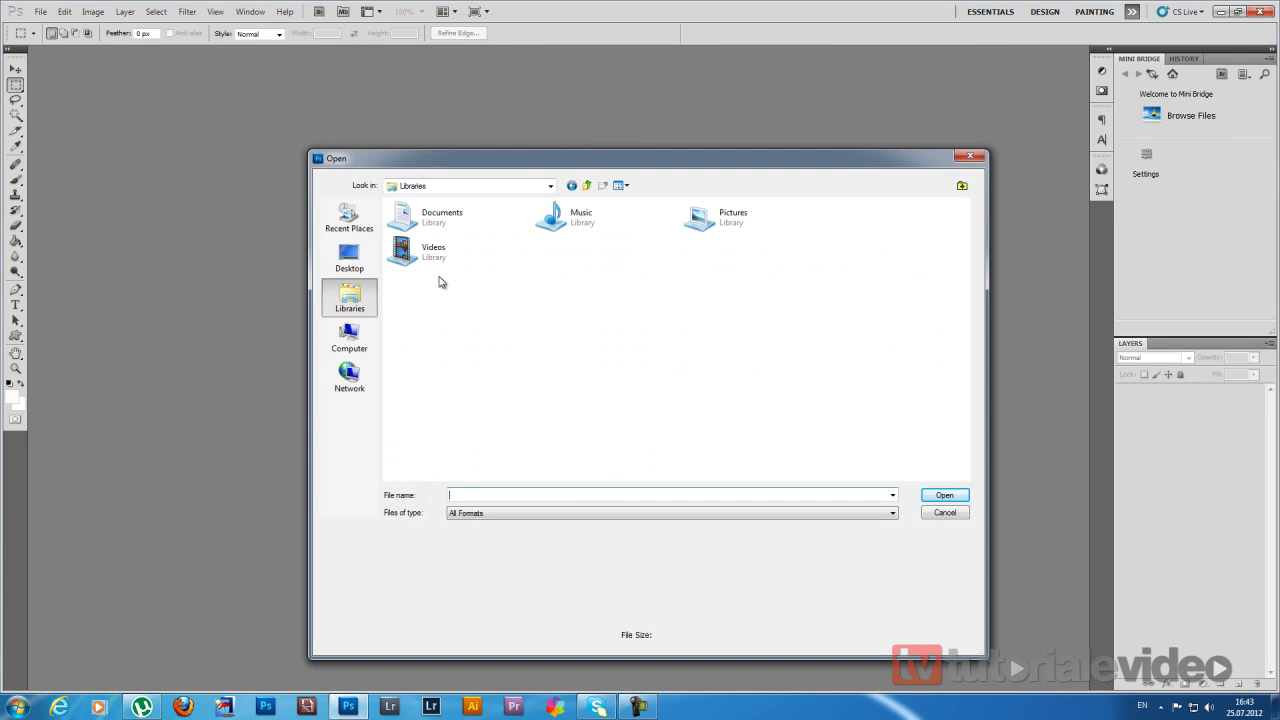
pyautogui.doubleClick(703, 222)
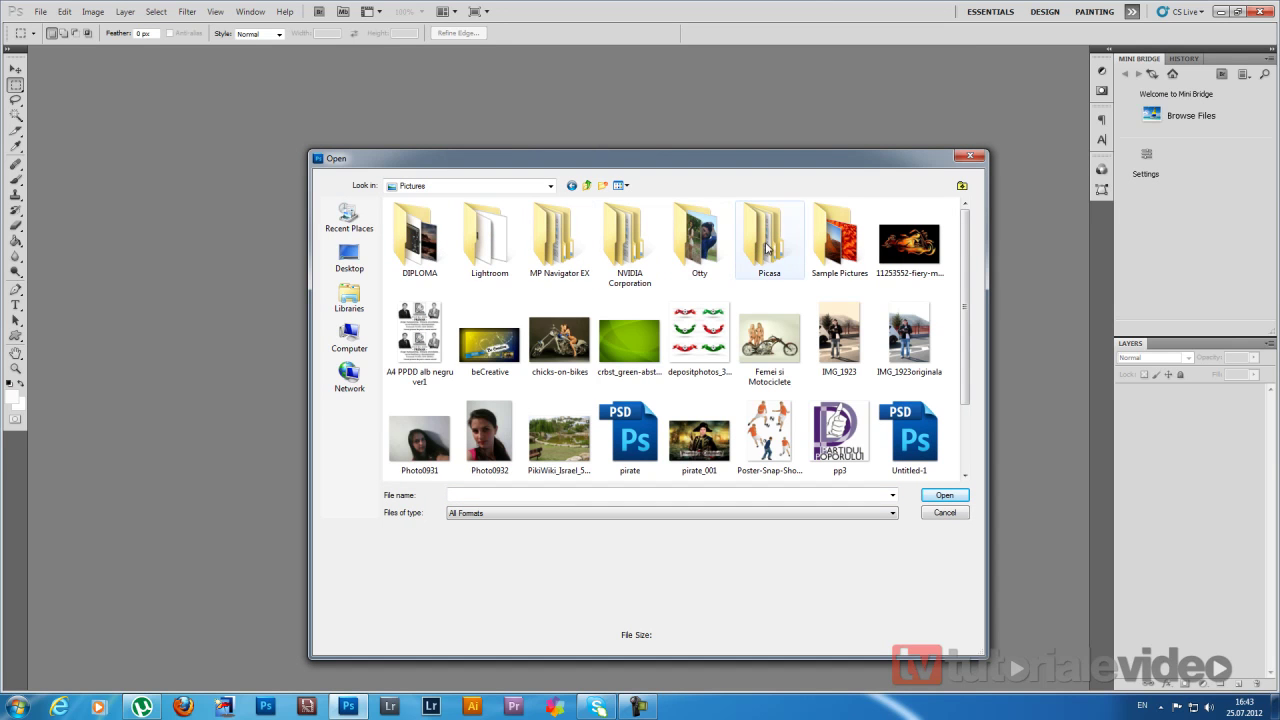
pyautogui.click(908, 243)
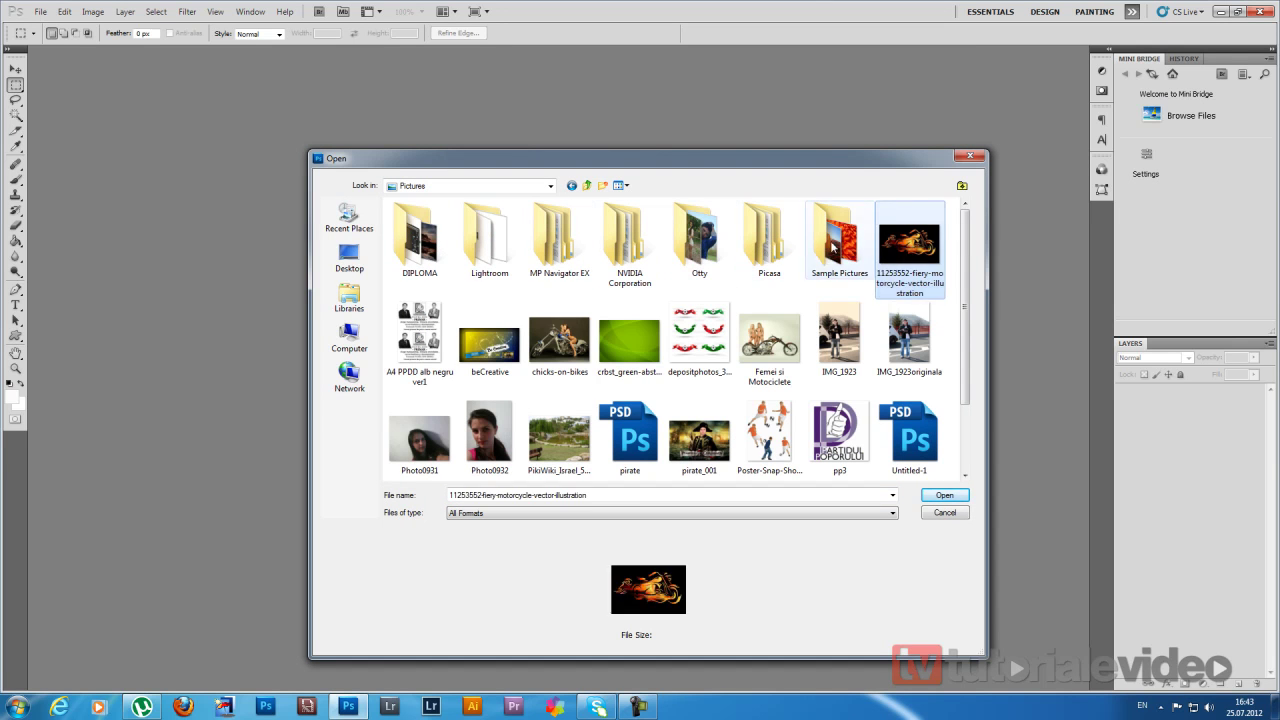
pyautogui.doubleClick(839, 240)
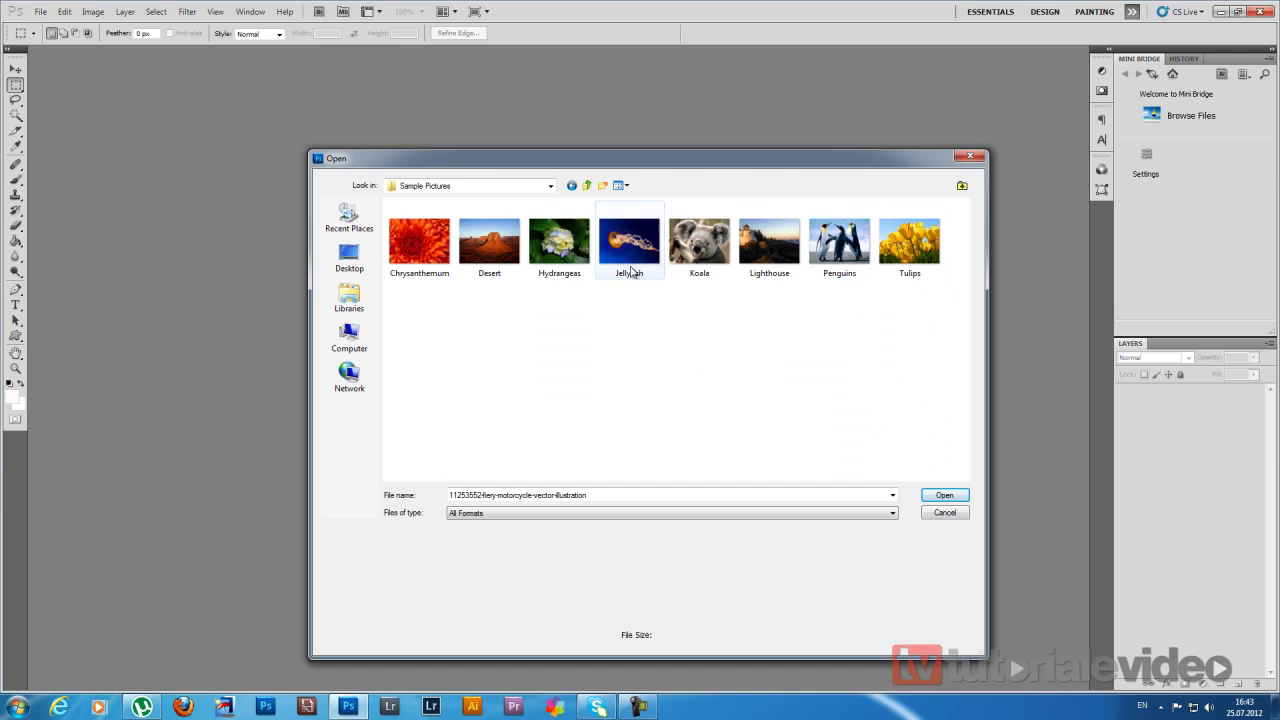
pyautogui.doubleClick(841, 250)
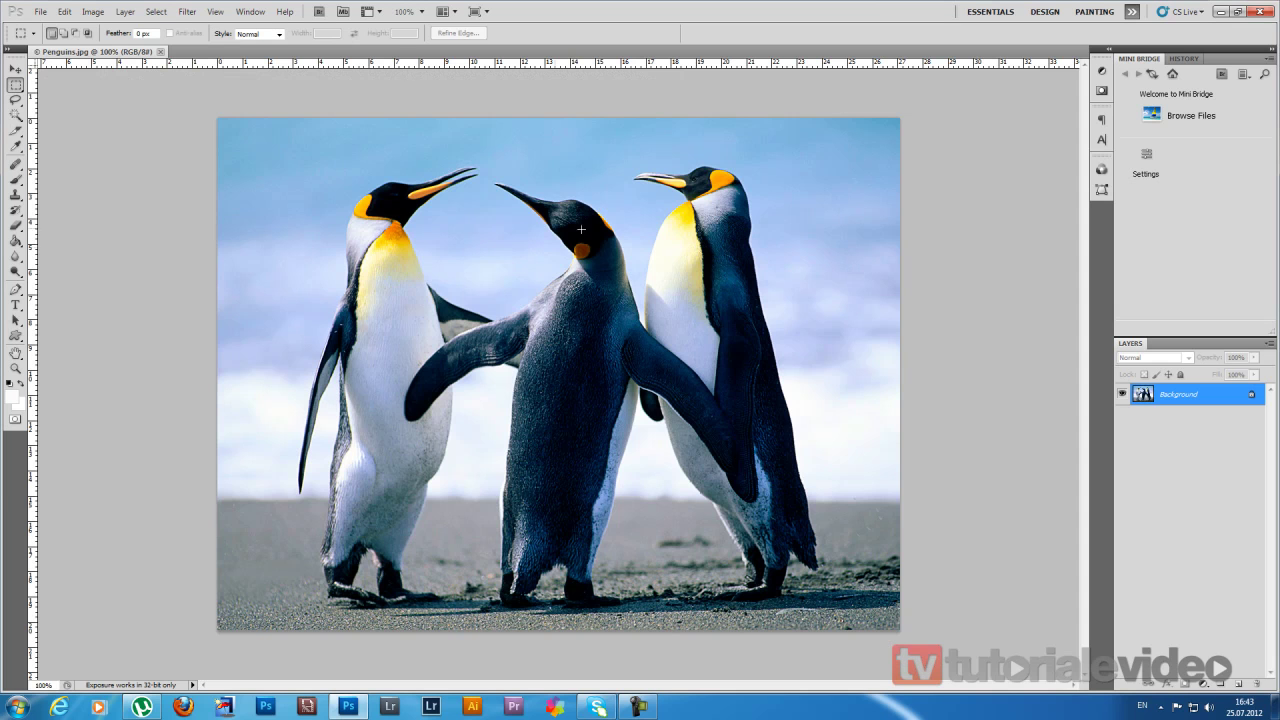
# - Activate the Move tool, set its Auto-Select option to Group and turn Auto-Select off
pyautogui.click(16, 69)
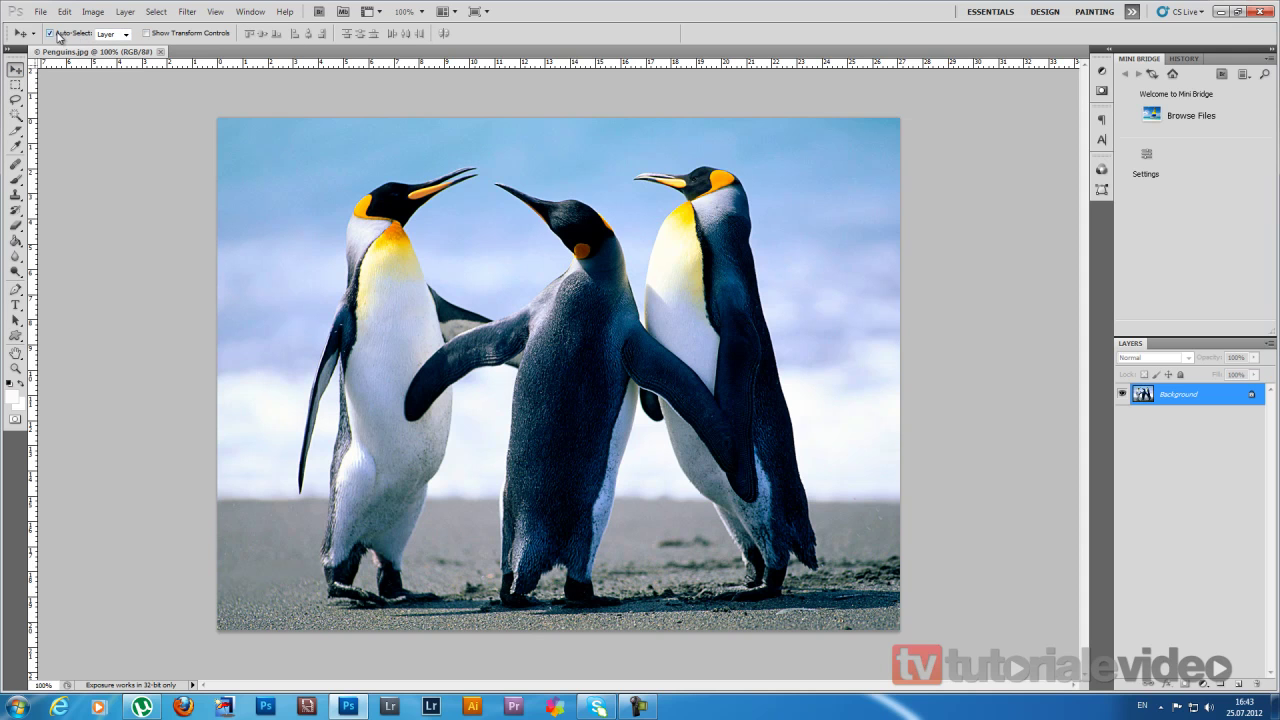
pyautogui.click(125, 35)
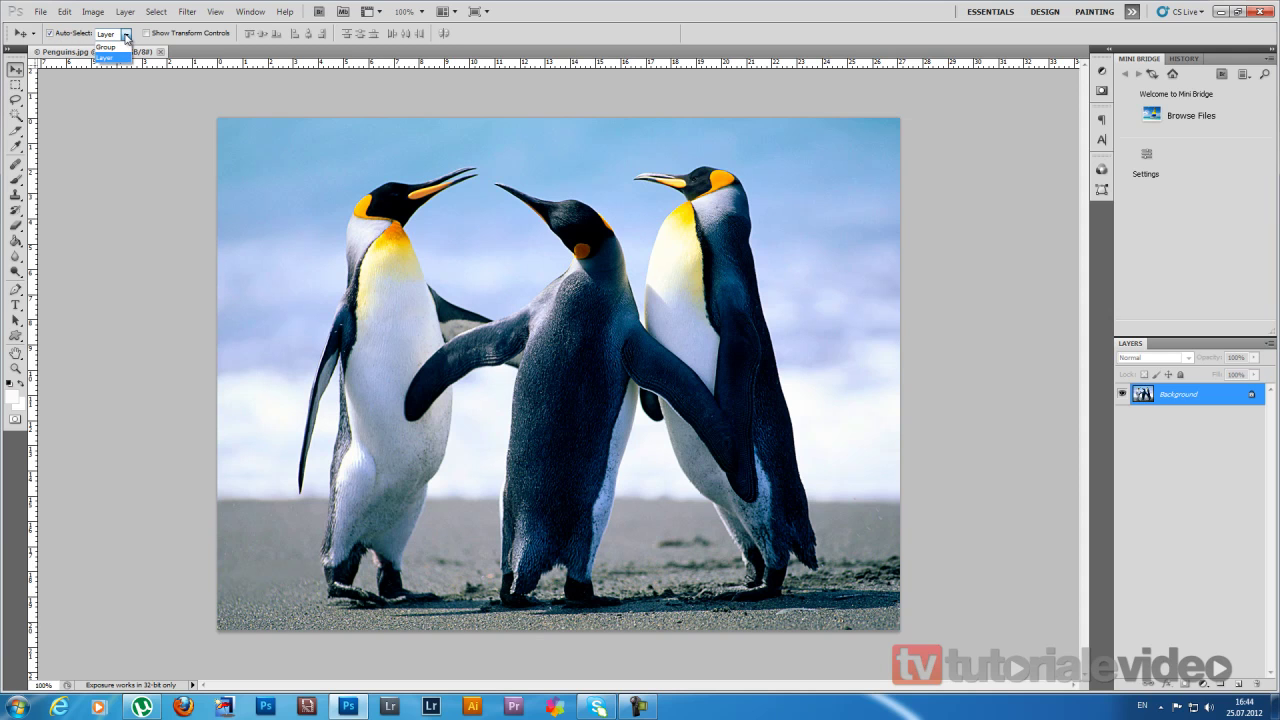
pyautogui.click(123, 47)
pyautogui.click(50, 33)
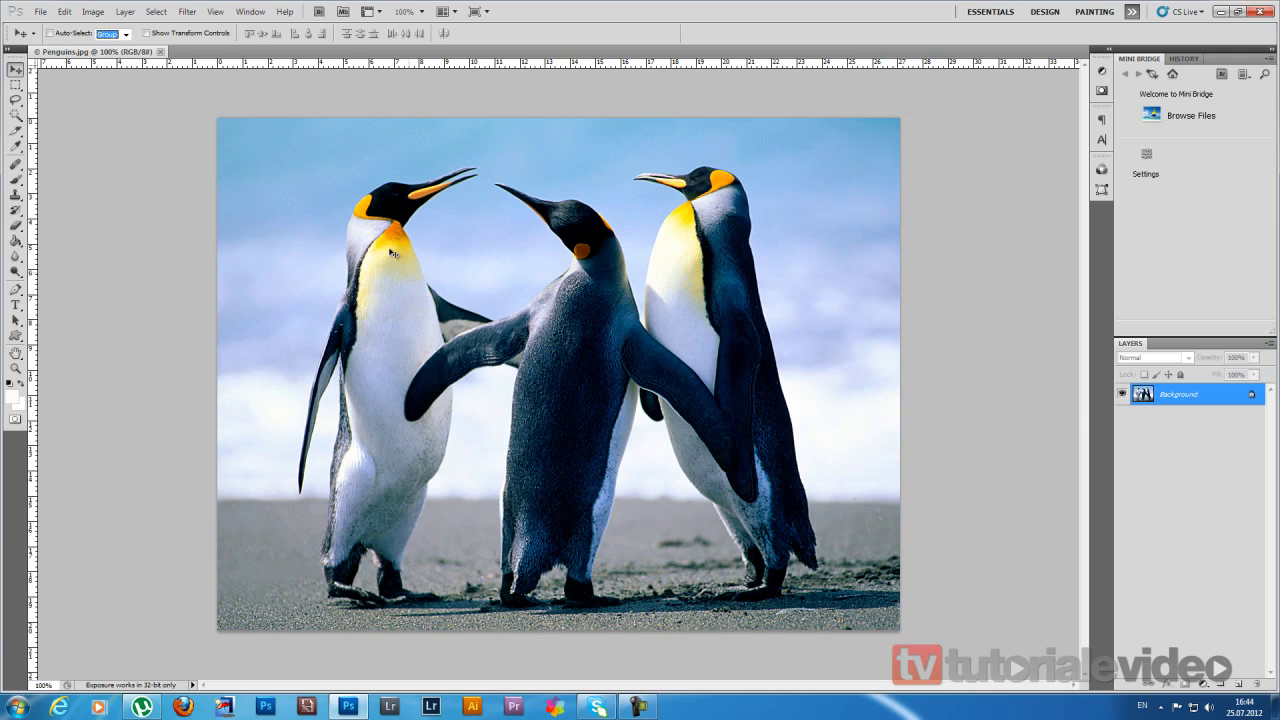
pyautogui.click(578, 295)
# - Open the Jellyfish image and copy it with the Move tool into the Penguins document as a new layer, closing the Jellyfish document
pyautogui.hotkey('ctrl', 'o')
pyautogui.doubleClick(625, 248)
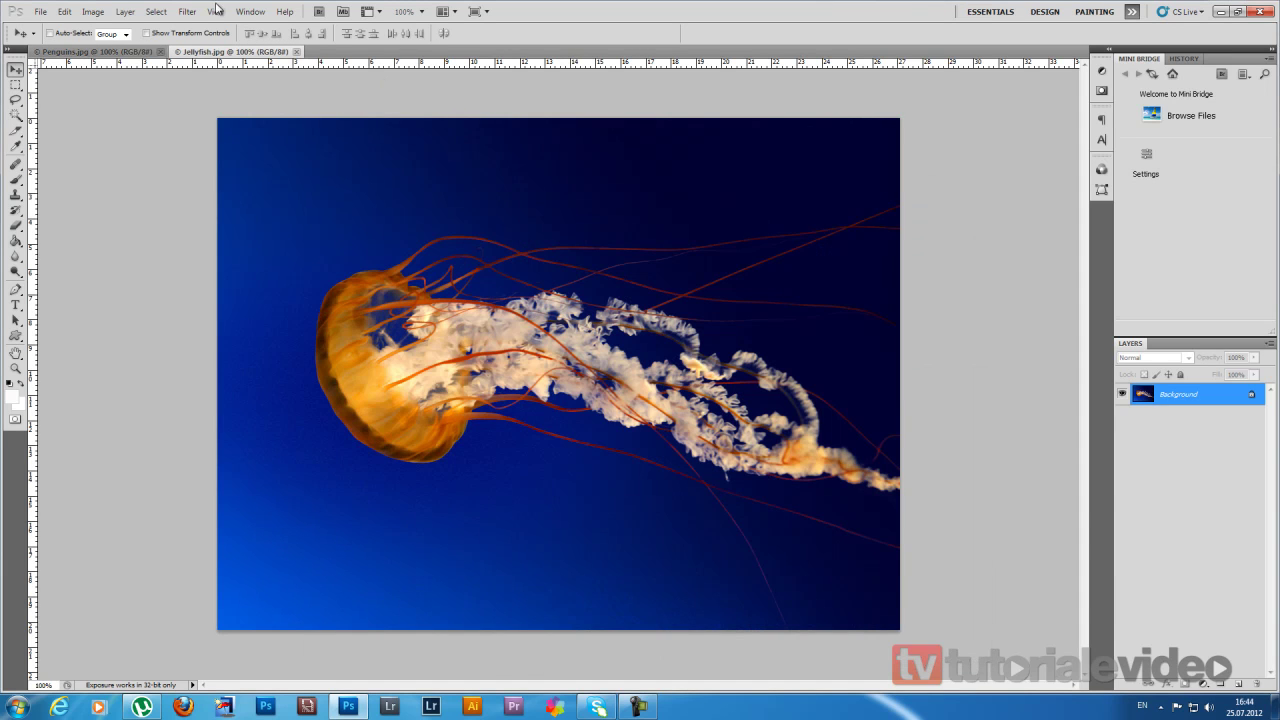
pyautogui.moveTo(230, 51); pyautogui.dragTo(433, 190)
pyautogui.moveTo(683, 400); pyautogui.dragTo(300, 336)
pyautogui.click(1061, 190)
# - Shrink the jellyfish layer with Free Transform to a small picture and place it between the middle and right penguins' heads
pyautogui.moveTo(508, 377); pyautogui.dragTo(729, 350)
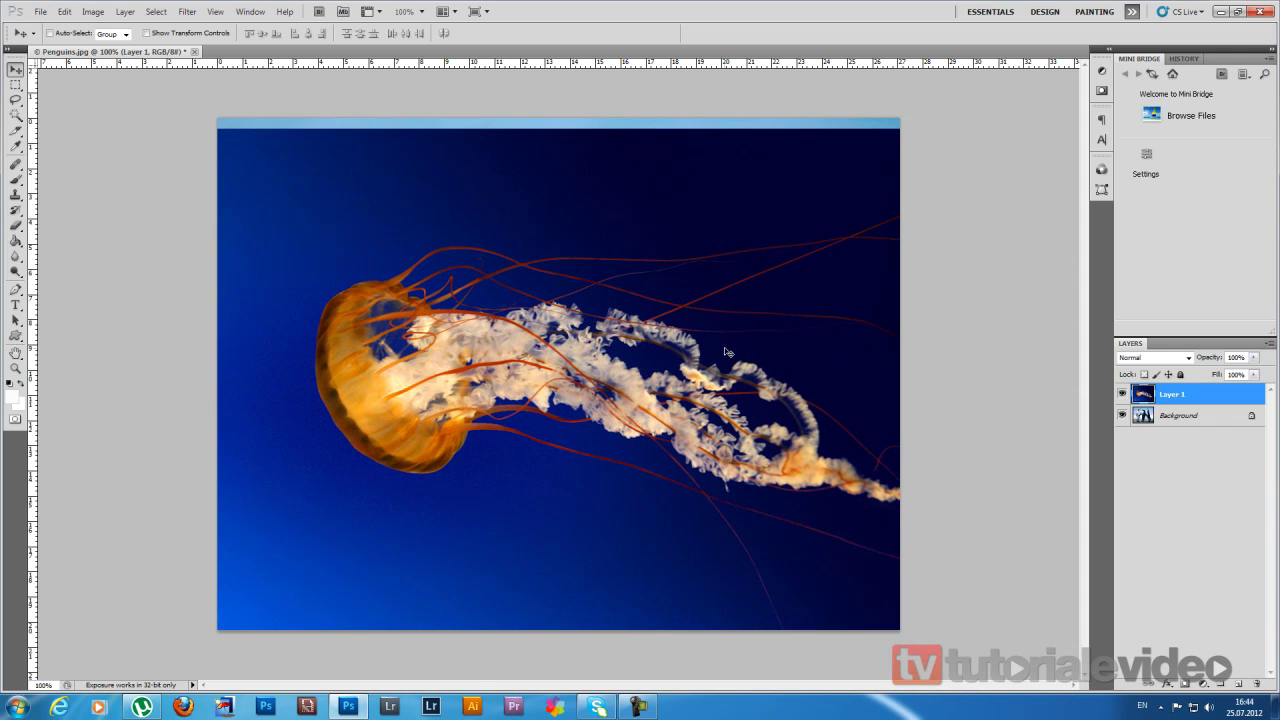
pyautogui.moveTo(735, 258)
pyautogui.mouseDown()
pyautogui.moveTo(720, 463)
pyautogui.moveTo(724, 238)
pyautogui.moveTo(752, 257)
pyautogui.mouseUp()
pyautogui.hotkey('ctrl', 't')
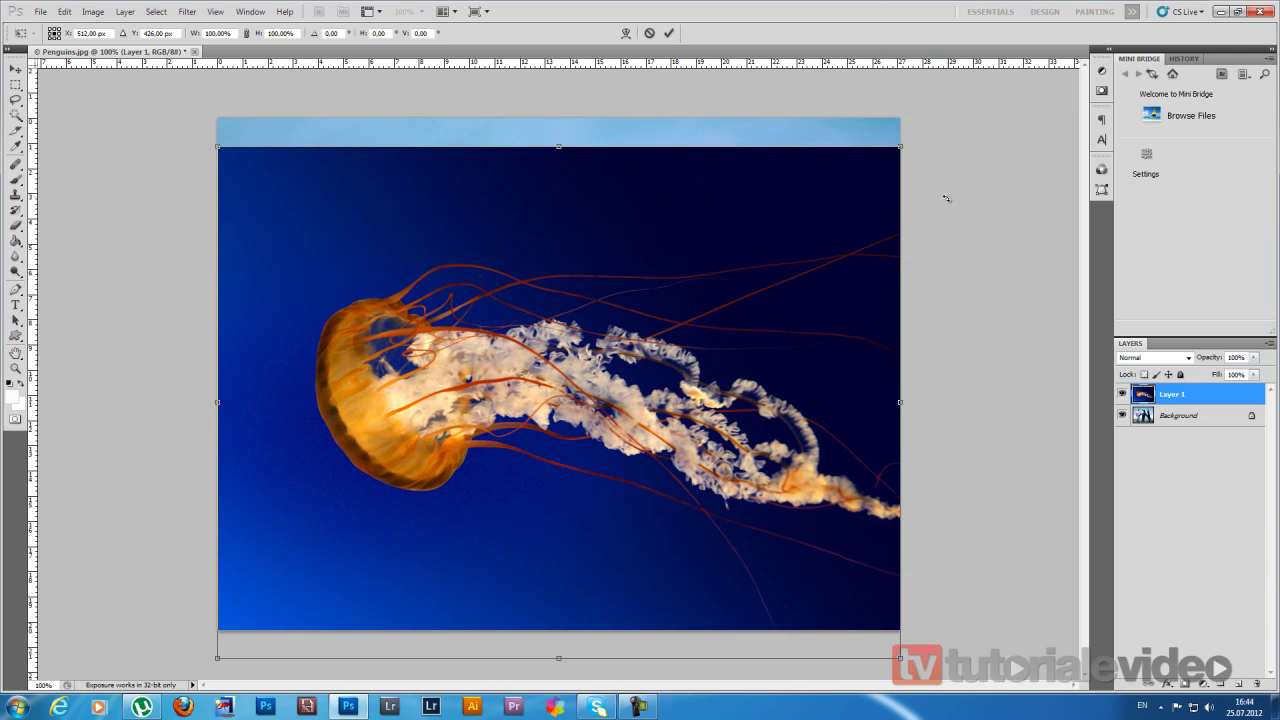
pyautogui.moveTo(903, 146); pyautogui.dragTo(406, 517)
pyautogui.moveTo(369, 572); pyautogui.dragTo(828, 324)
pyautogui.press('Return')
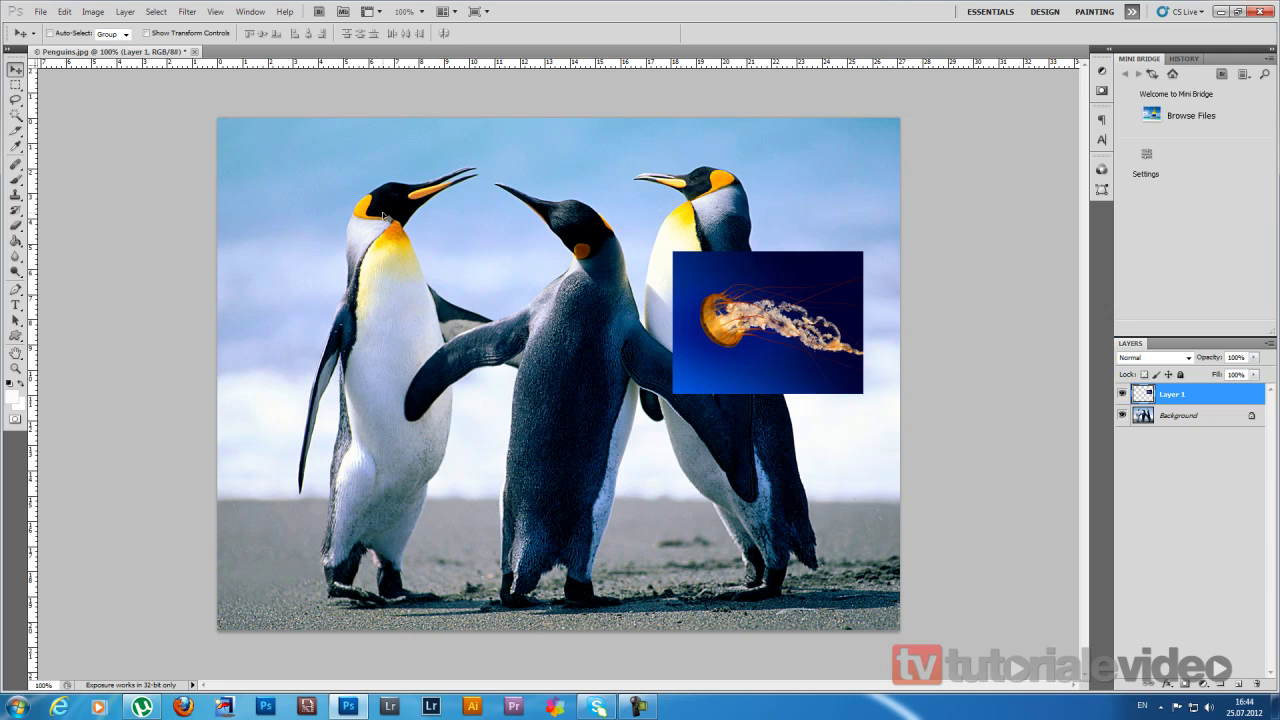
pyautogui.moveTo(552, 305); pyautogui.dragTo(485, 258)
# - Convert the locked Background into a normal layer with the default name Layer 0
pyautogui.doubleClick(1178, 416)
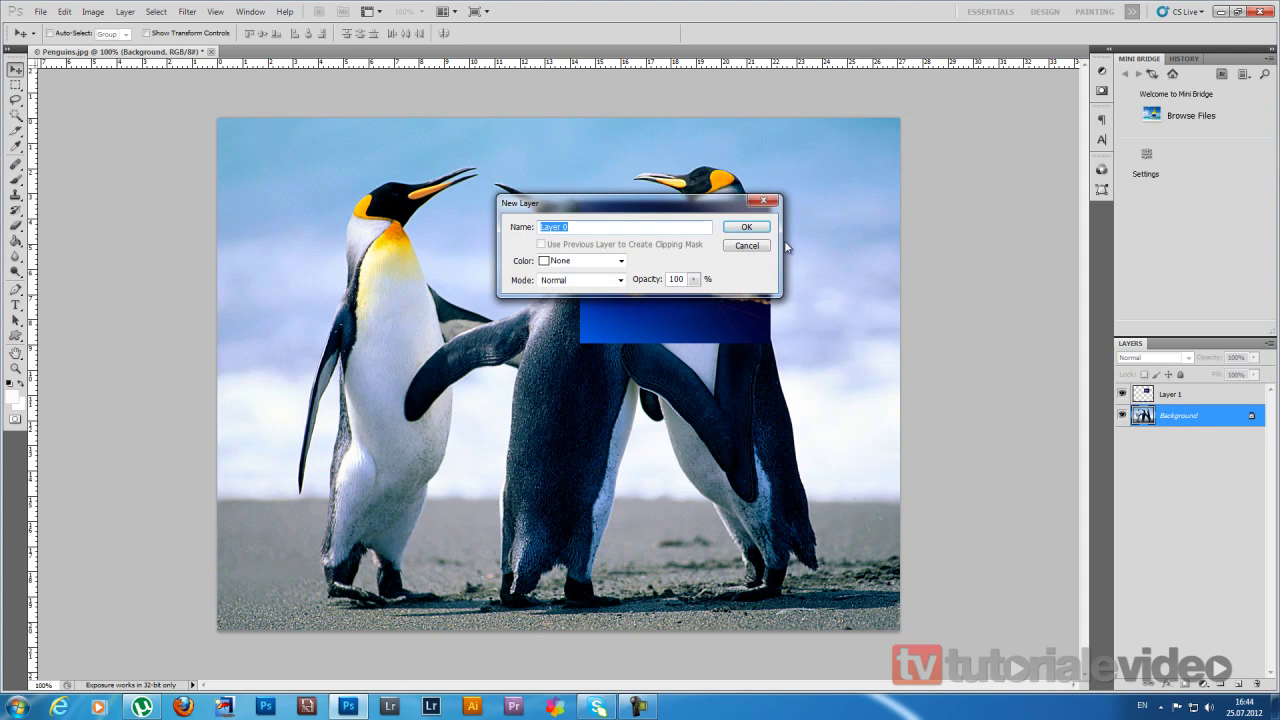
pyautogui.click(746, 227)
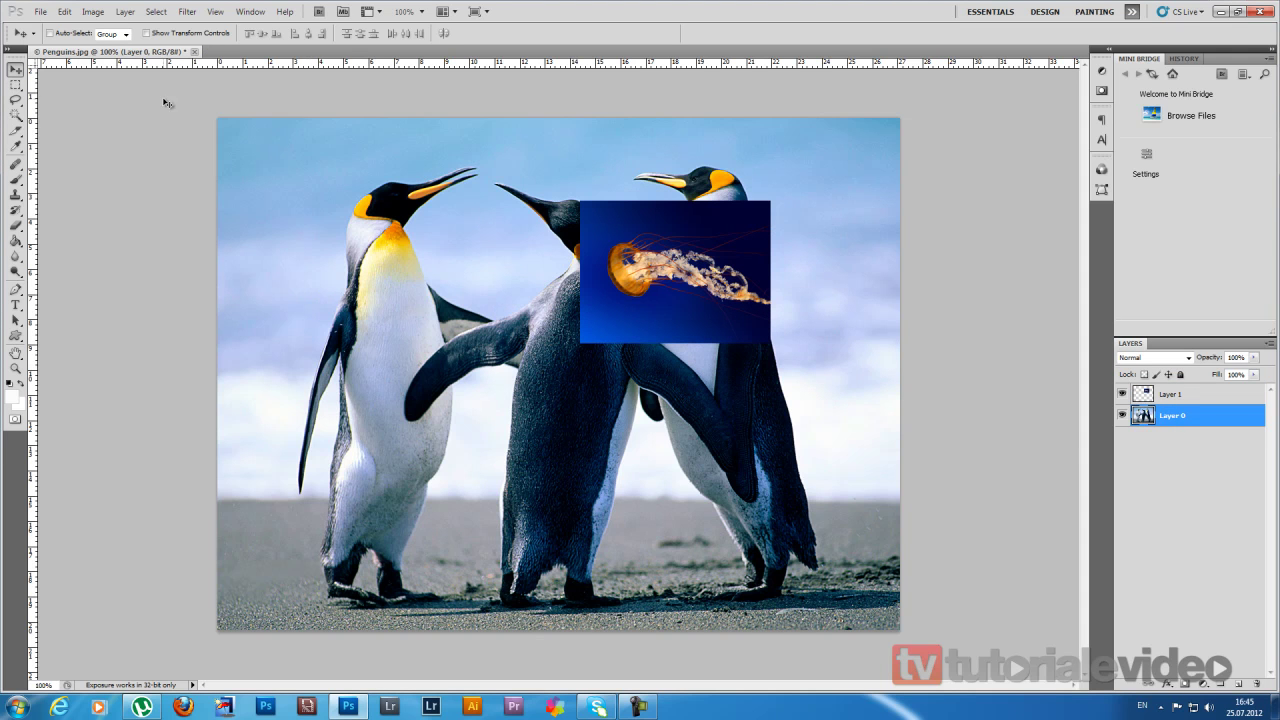
# - Turn on the Move tool's Auto-Select for Layer, and select the penguins and jellyfish layers directly in the image
pyautogui.press('m')
pyautogui.click(57, 37)
pyautogui.click(124, 35)
pyautogui.click(115, 58)
pyautogui.click(433, 234)
pyautogui.click(652, 237)
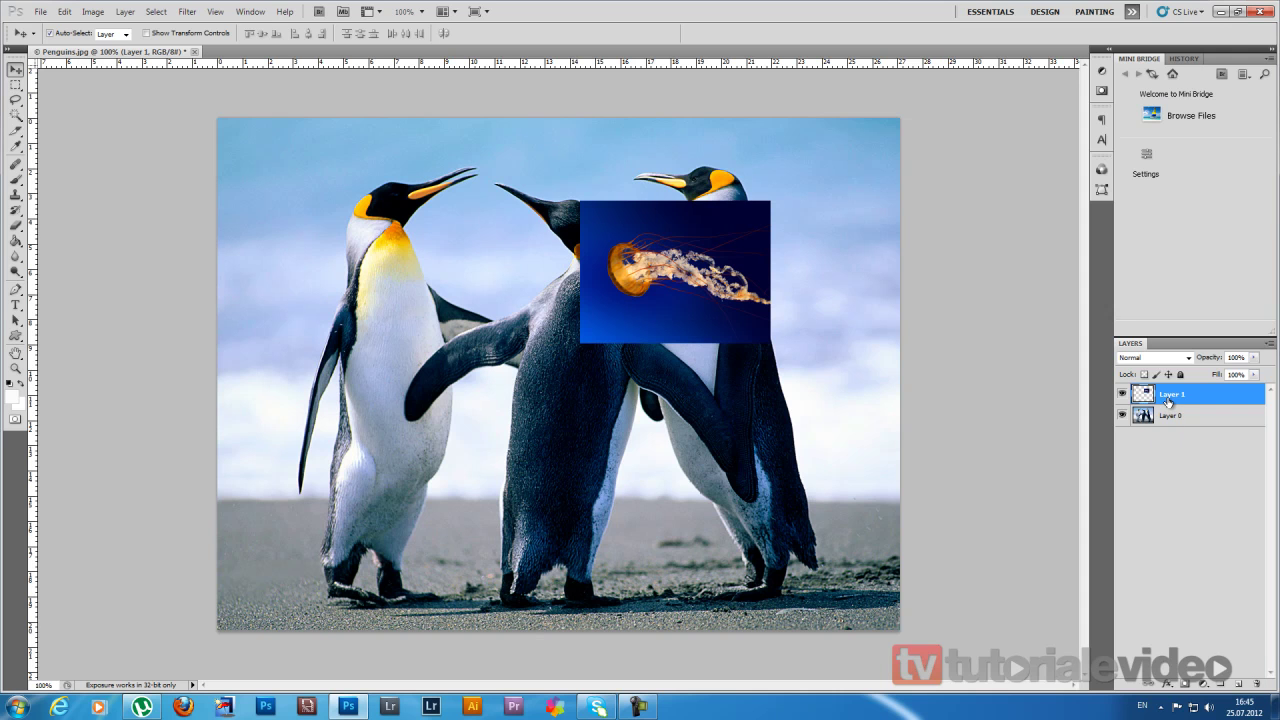
# - With Auto-Select off, move the jellyfish picture slightly up and to the right, and make Layer 0 the active layer
pyautogui.click(49, 33)
pyautogui.moveTo(429, 360); pyautogui.dragTo(458, 338)
pyautogui.click(1176, 417)
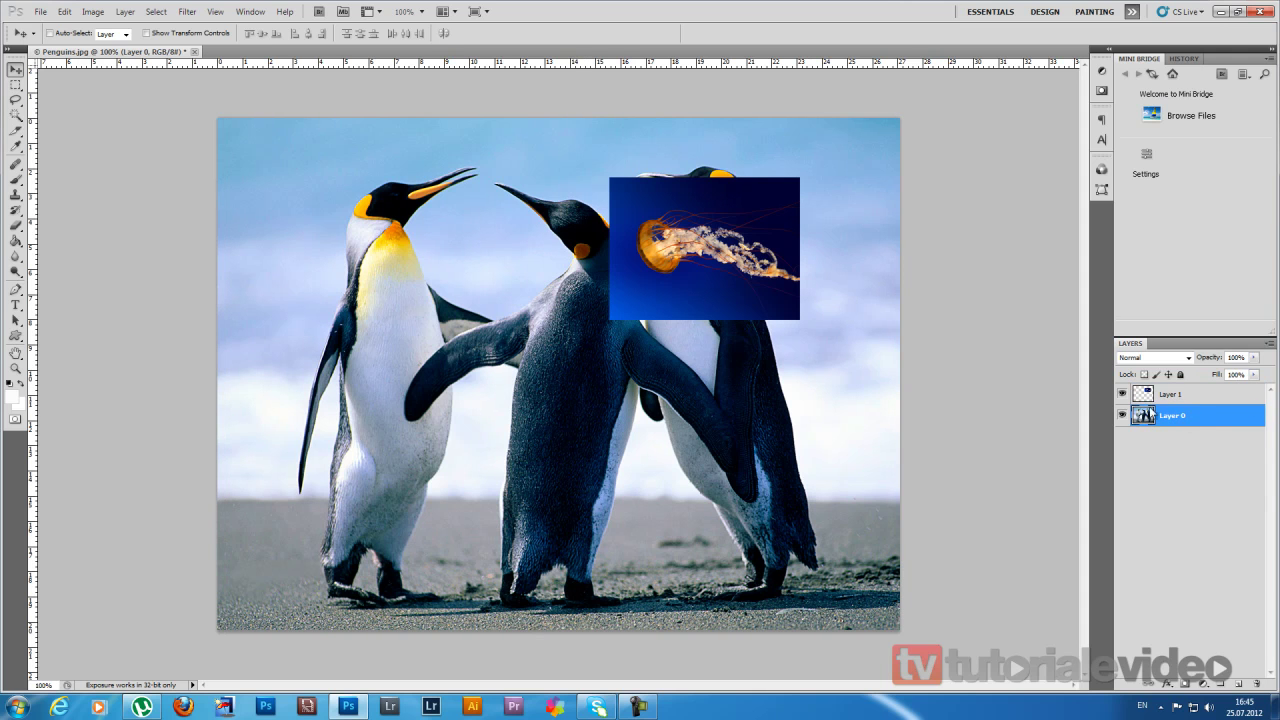
# - Enable Auto-Select and Show Transform Controls, and resize Layer 0 from its upper-left corner to about 98.83% width and 94.27% height
pyautogui.click(73, 37)
pyautogui.click(147, 33)
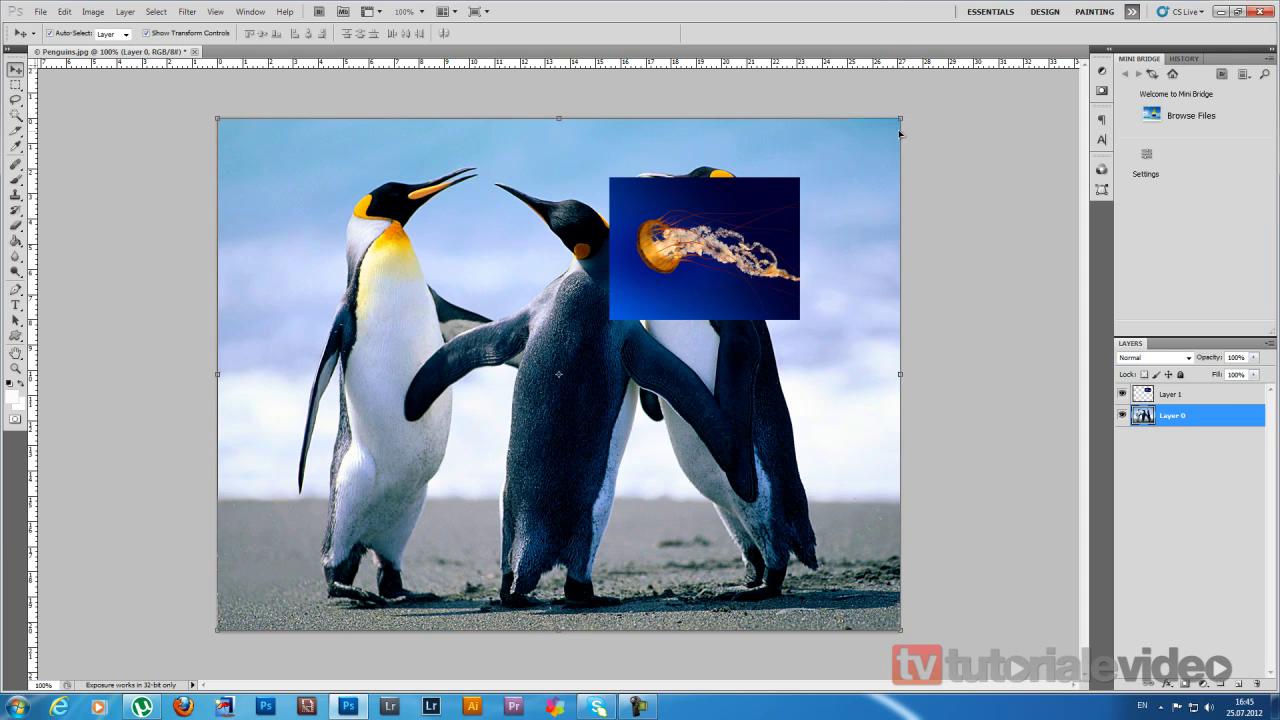
pyautogui.moveTo(900, 119)
pyautogui.mouseDown()
pyautogui.moveTo(749, 163)
pyautogui.moveTo(900, 119)
pyautogui.mouseUp()
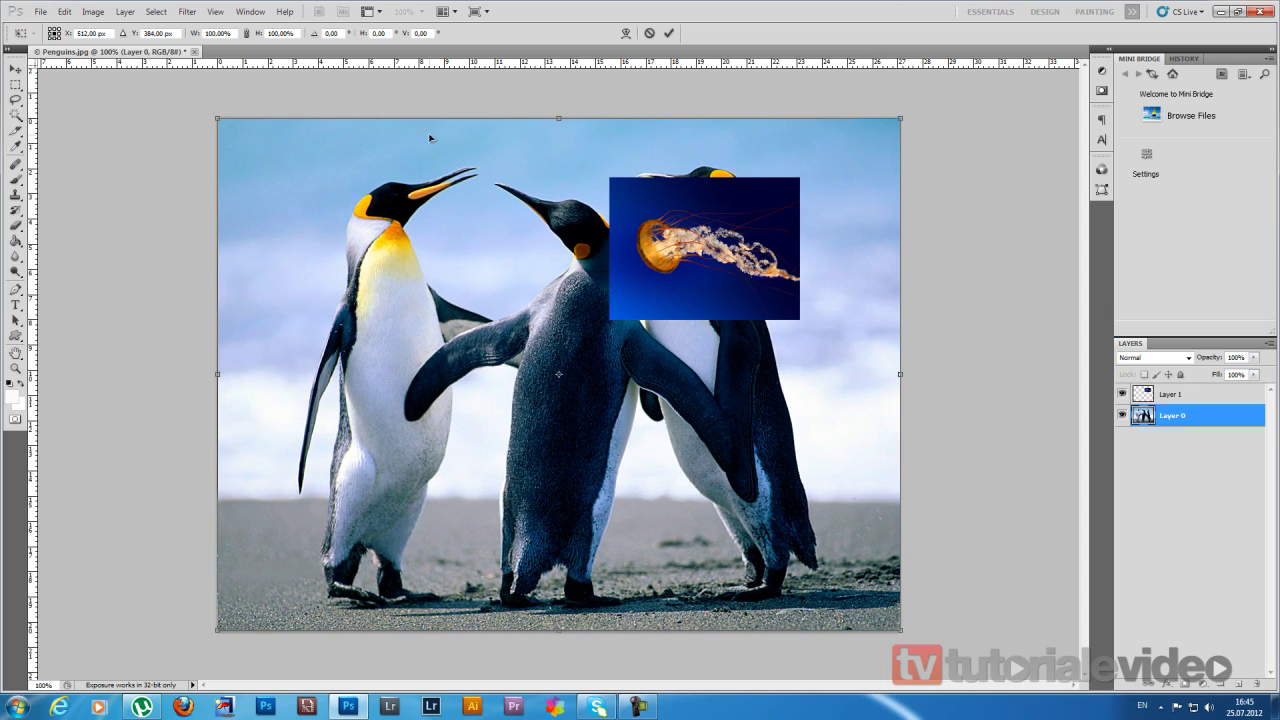
pyautogui.moveTo(214, 117); pyautogui.dragTo(261, 166)
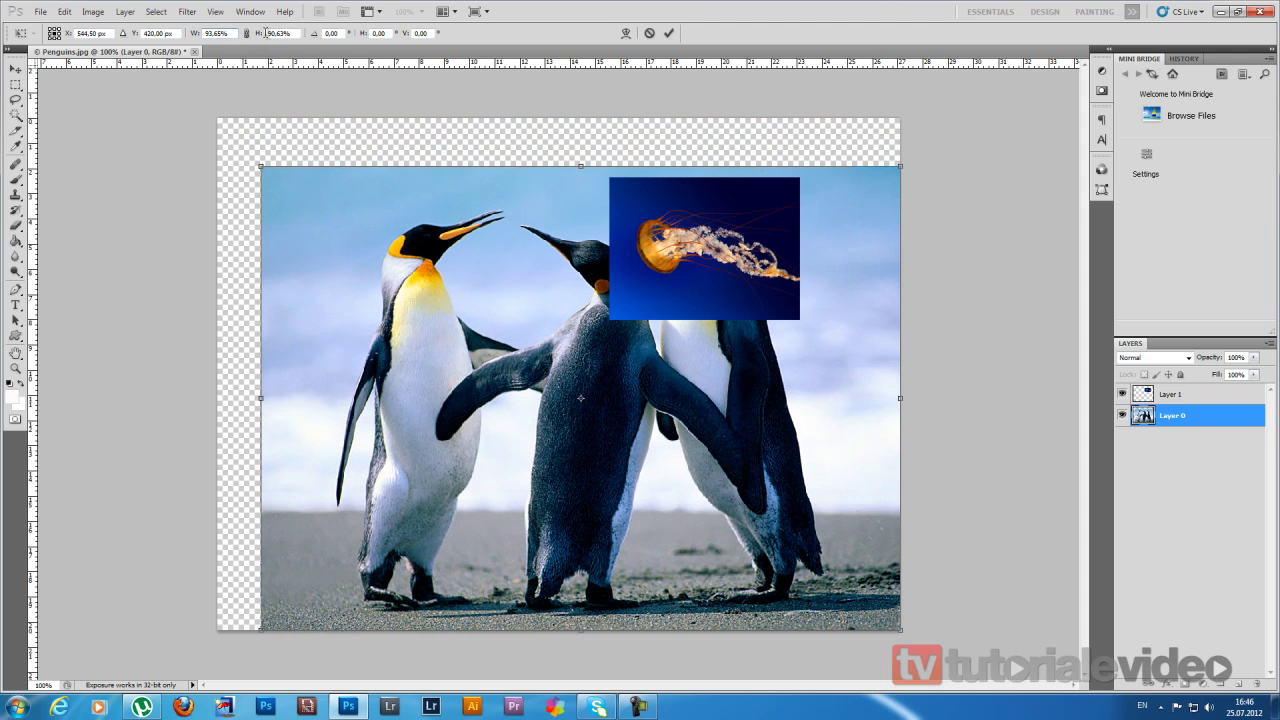
pyautogui.moveTo(259, 162); pyautogui.dragTo(223, 158)
pyautogui.moveTo(365, 133); pyautogui.dragTo(225, 146)
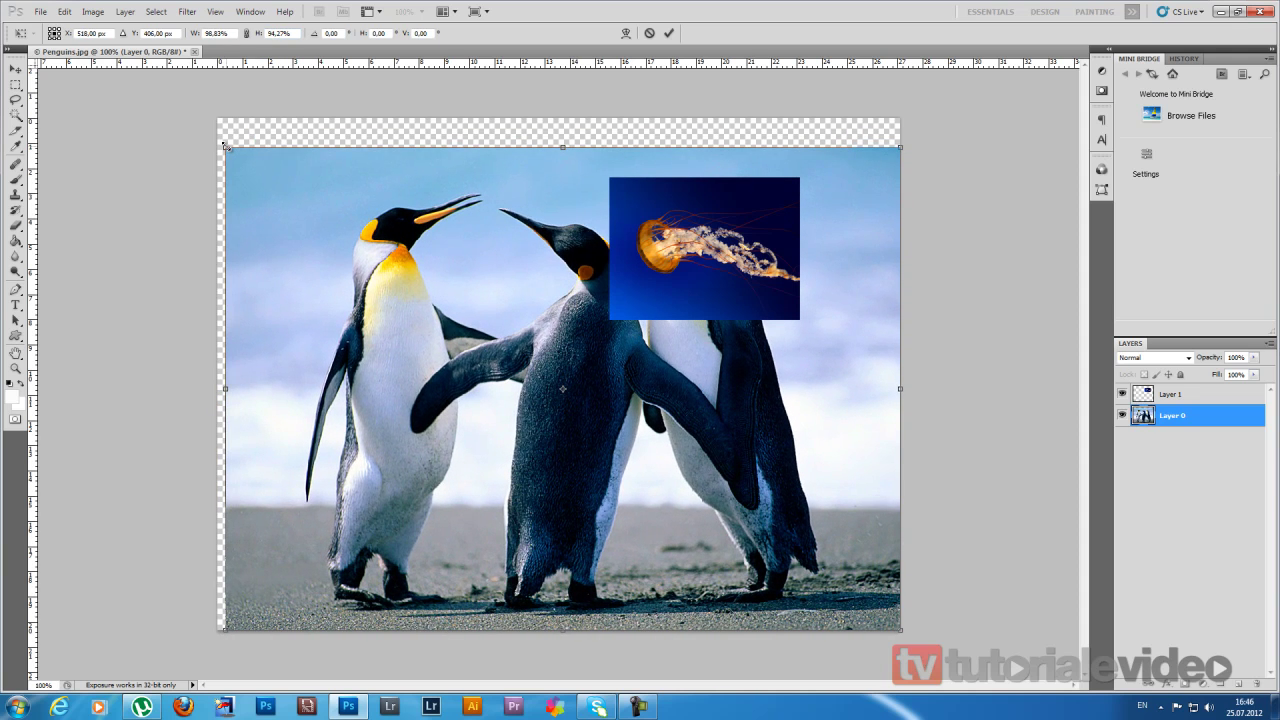
# - Link width and height, scale Layer 0 proportionally to about 101.22%, and turn off Show Transform Controls
pyautogui.click(247, 34)
pyautogui.moveTo(228, 140); pyautogui.dragTo(218, 110)
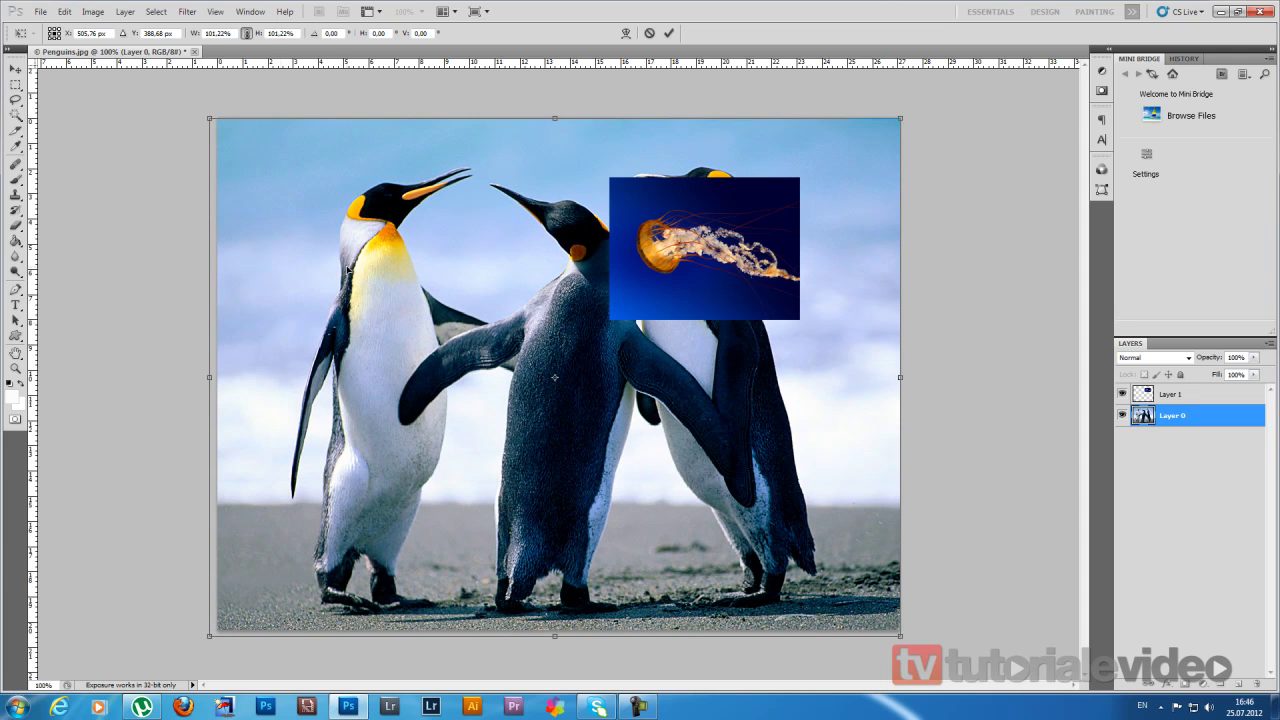
pyautogui.press('Return')
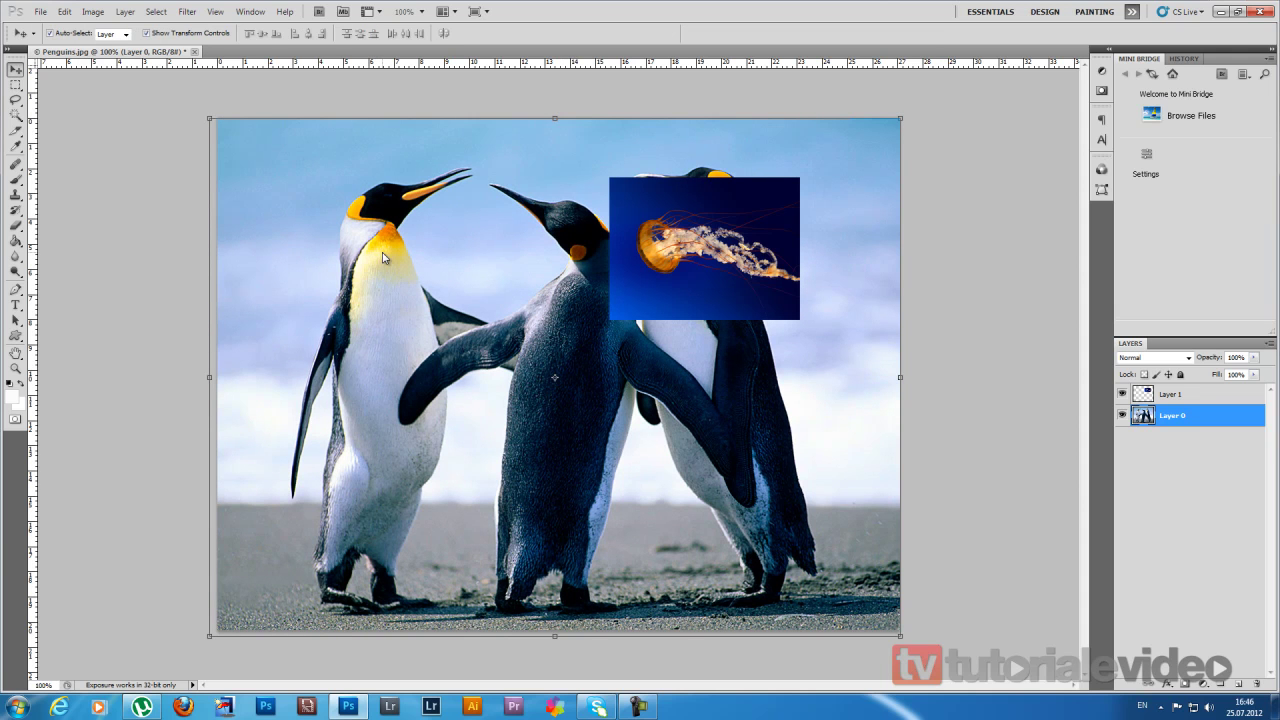
pyautogui.click(314, 224)
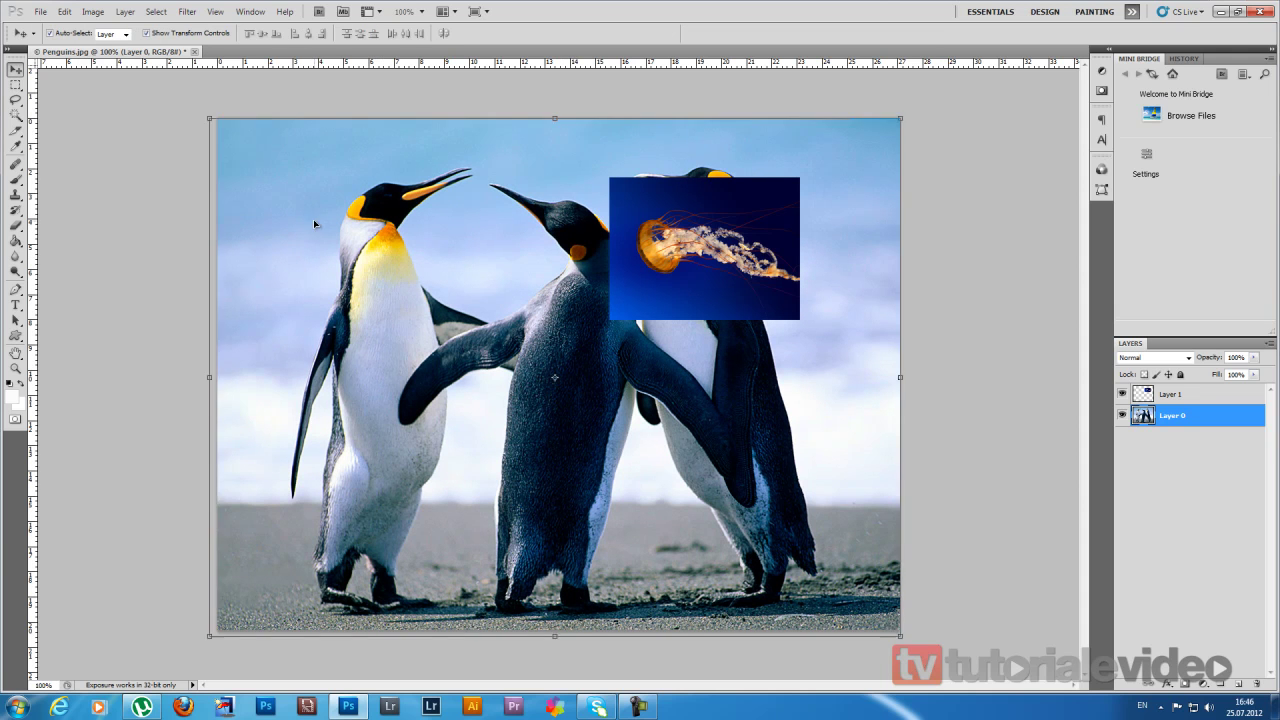
pyautogui.click(147, 35)
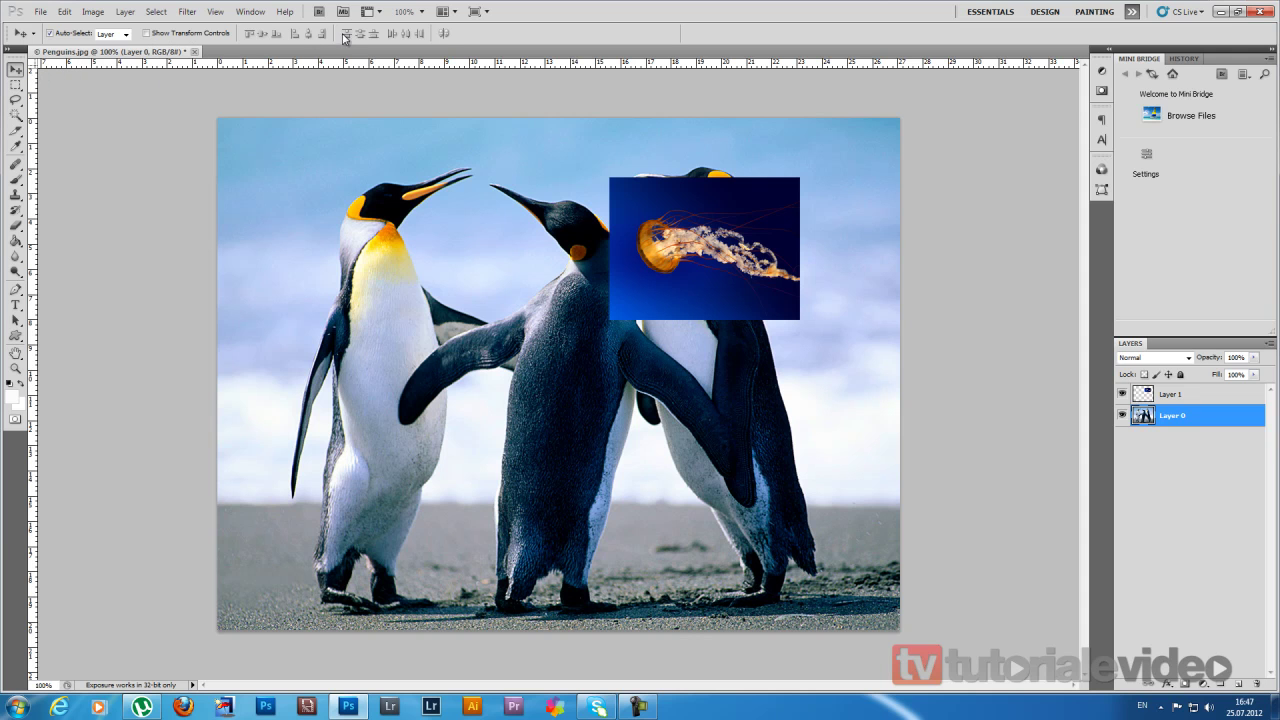
# - Move the jellyfish picture down and to the right, shift the penguins layer, and undo the last shift
pyautogui.moveTo(718, 259); pyautogui.dragTo(811, 377)
pyautogui.moveTo(490, 257); pyautogui.dragTo(523, 223)
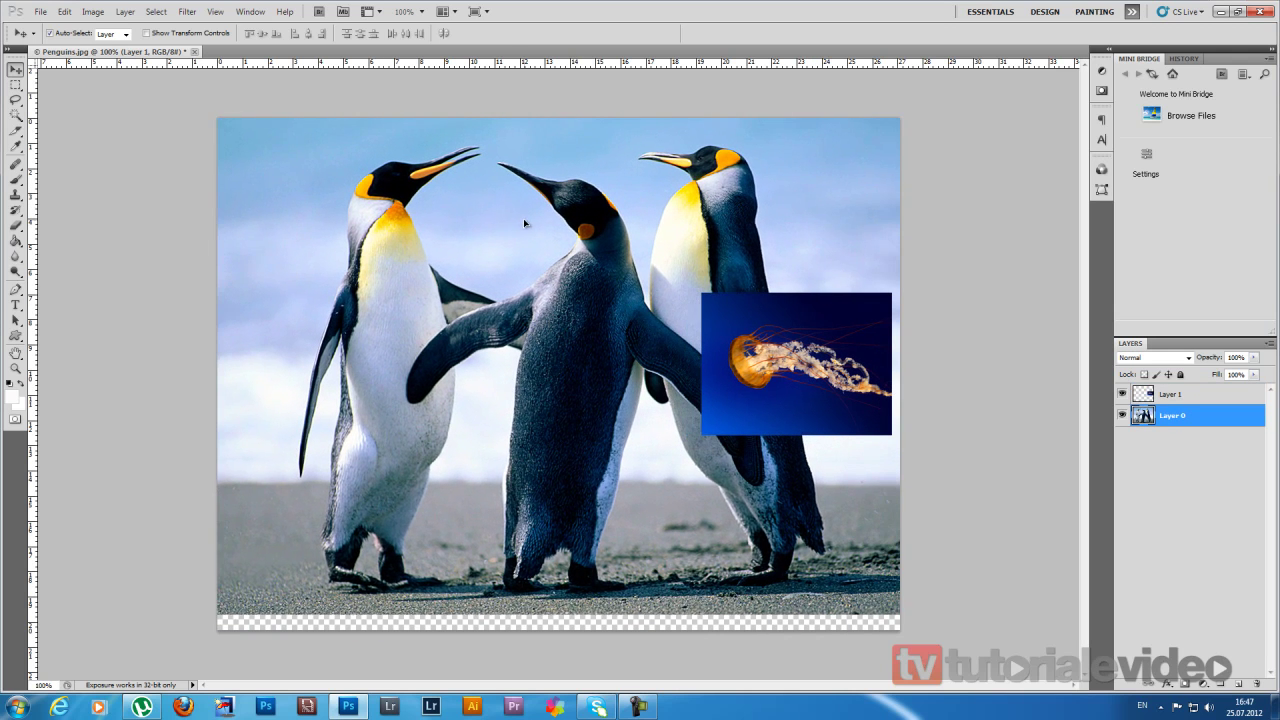
pyautogui.hotkey('ctrl', 'z')
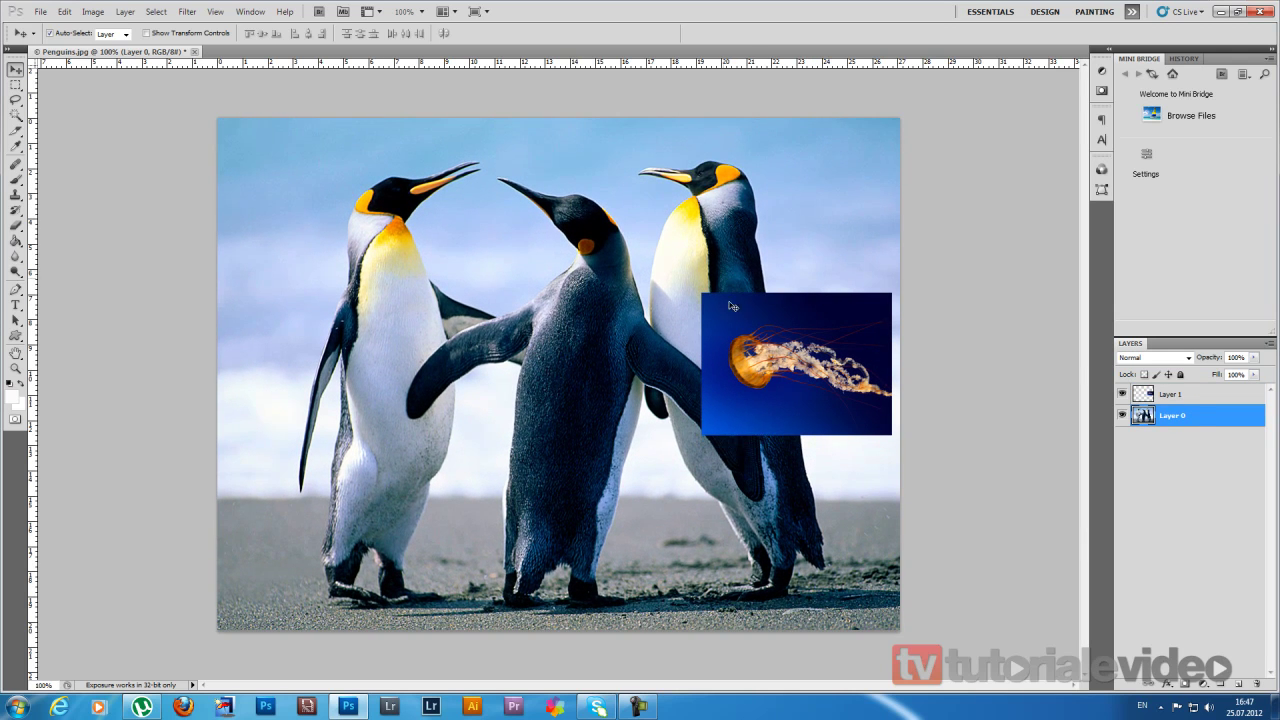
# - Move the penguins layer left so a transparent strip opens at the canvas's right side, and nudge the jellyfish picture slightly left
pyautogui.click(769, 346)
pyautogui.click(525, 256)
pyautogui.moveTo(682, 235); pyautogui.dragTo(559, 227)
pyautogui.moveTo(802, 372); pyautogui.dragTo(795, 372)
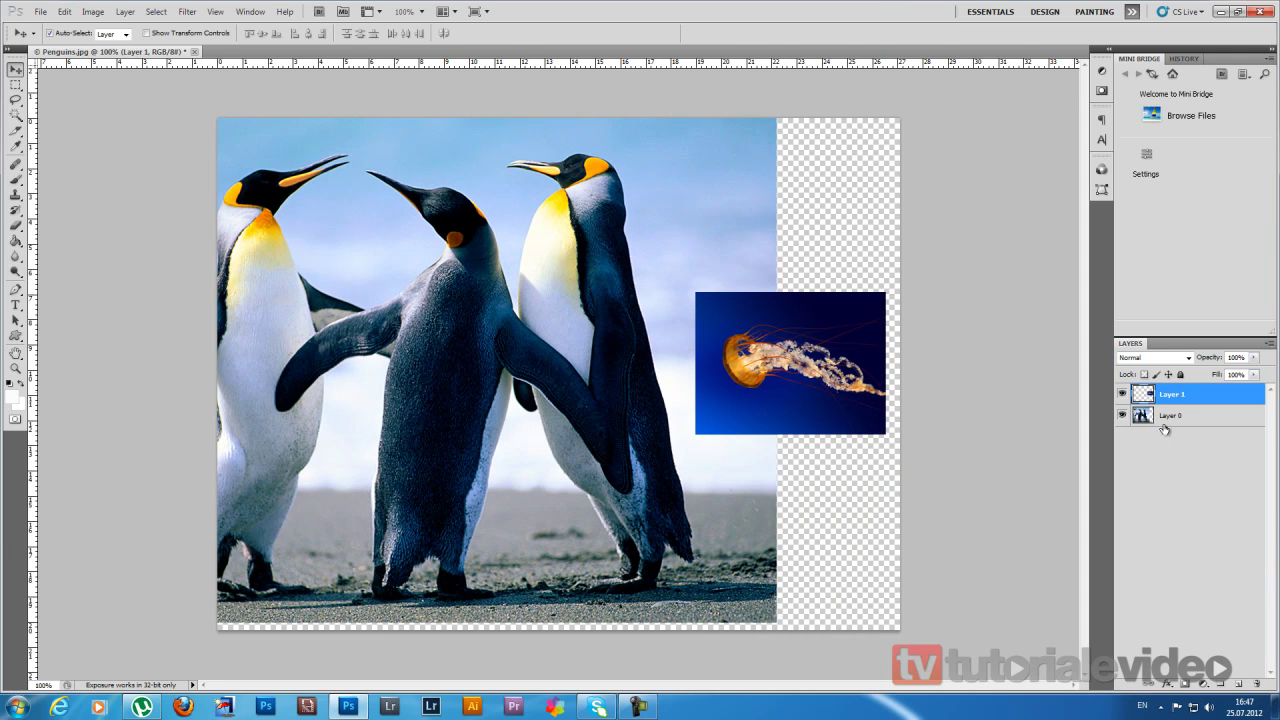
# - Place Layer 1 beneath Layer 0, shift the jellyfish picture down and to the right, and return Layer 1 to the top
pyautogui.moveTo(1181, 397); pyautogui.dragTo(1181, 424)
pyautogui.moveTo(843, 365)
pyautogui.mouseDown()
pyautogui.moveTo(858, 273)
pyautogui.moveTo(832, 379)
pyautogui.mouseUp()
pyautogui.moveTo(1176, 416); pyautogui.dragTo(1177, 392)
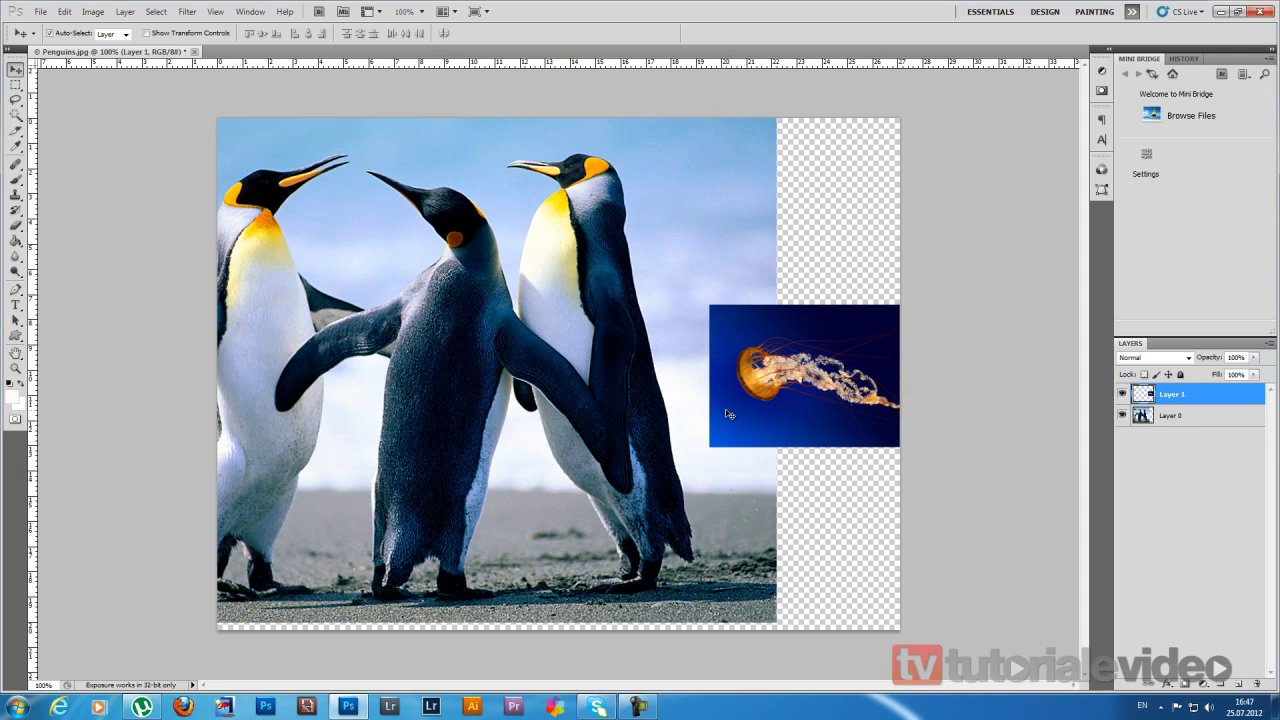
# - Move the jellyfish picture up and to the left, and shift the penguins layer right to cover the whole canvas
pyautogui.moveTo(770, 380); pyautogui.dragTo(729, 327)
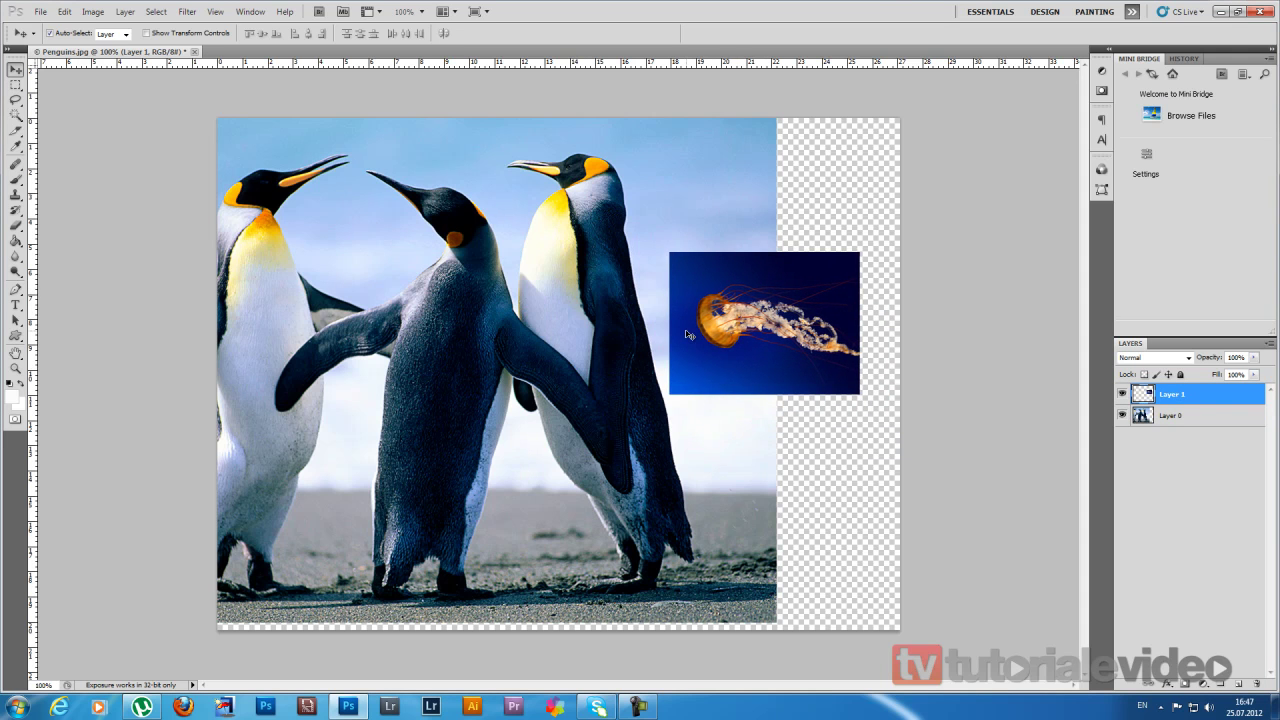
pyautogui.moveTo(566, 326); pyautogui.dragTo(661, 334)
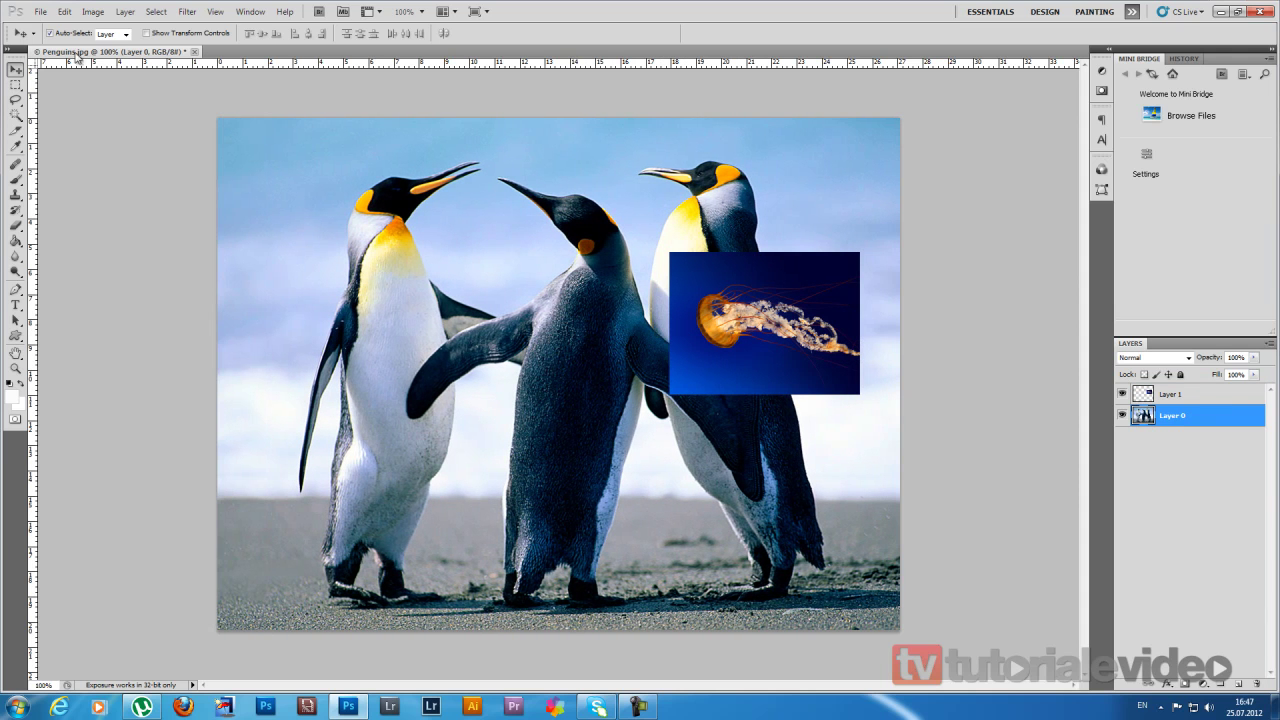
# - Select the left penguin from above its head down to its feet with the Rectangular Marquee tool
pyautogui.click(16, 86)
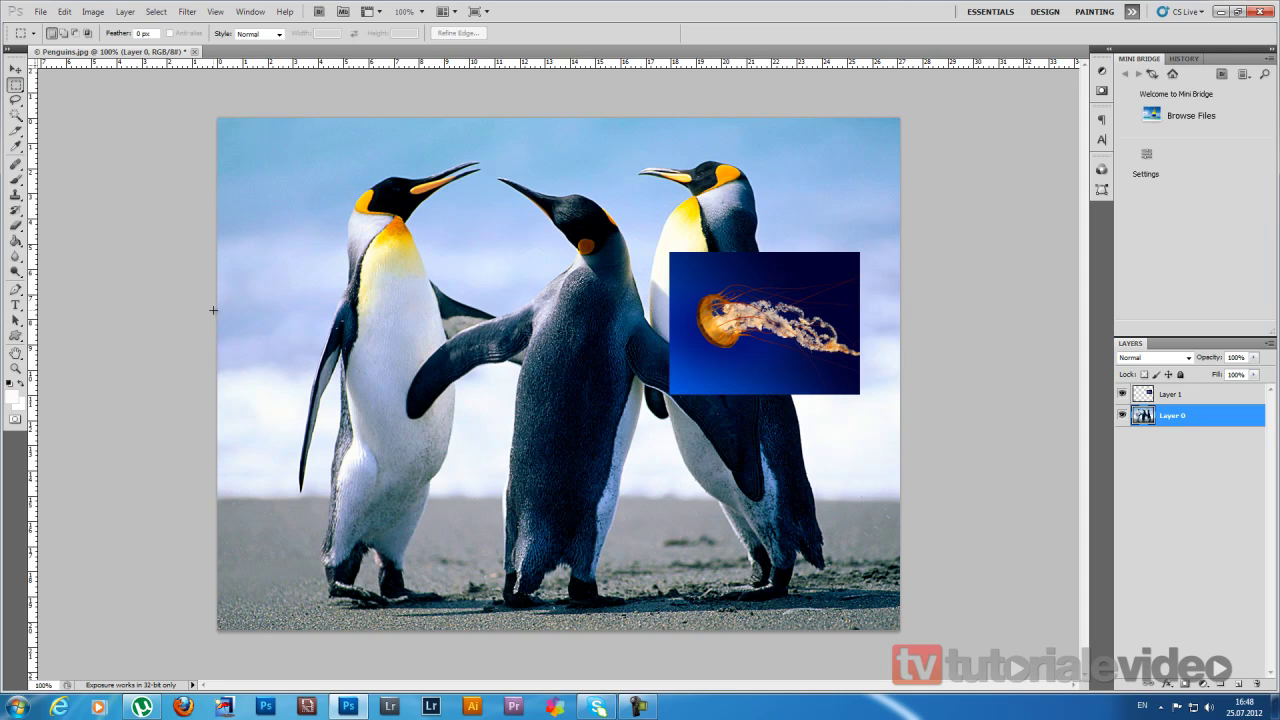
pyautogui.press('v')
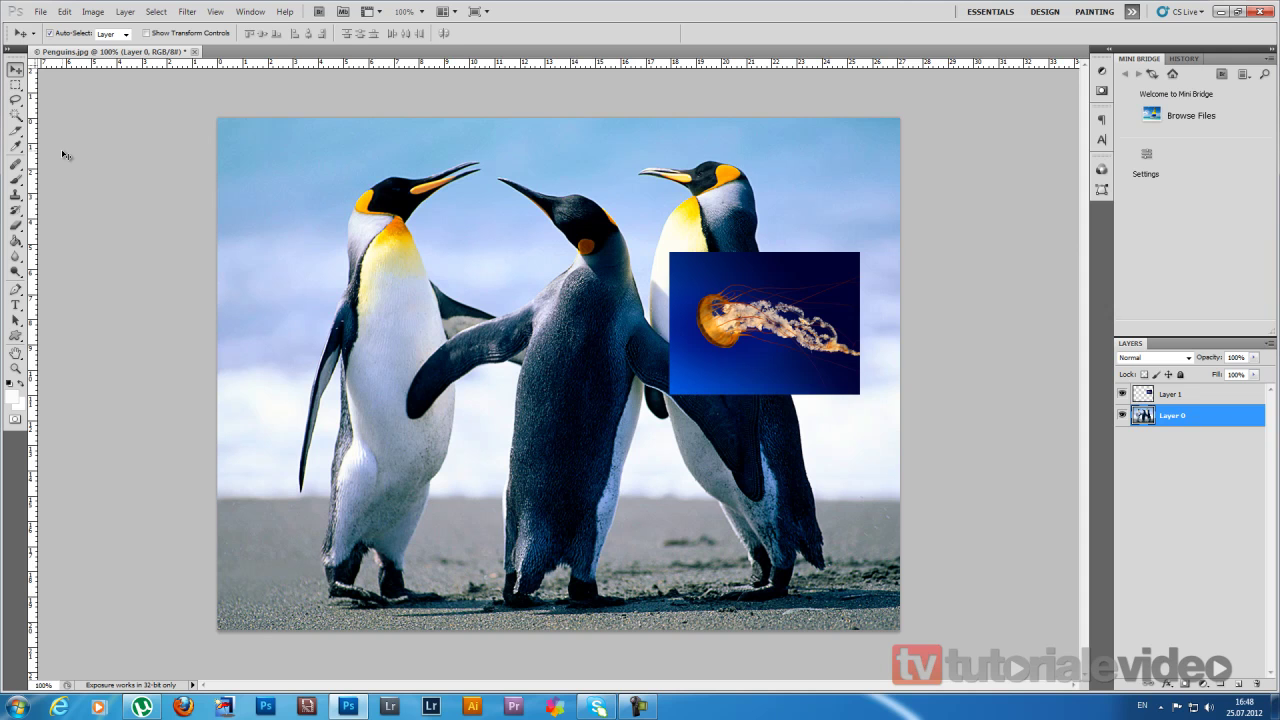
pyautogui.press('m')
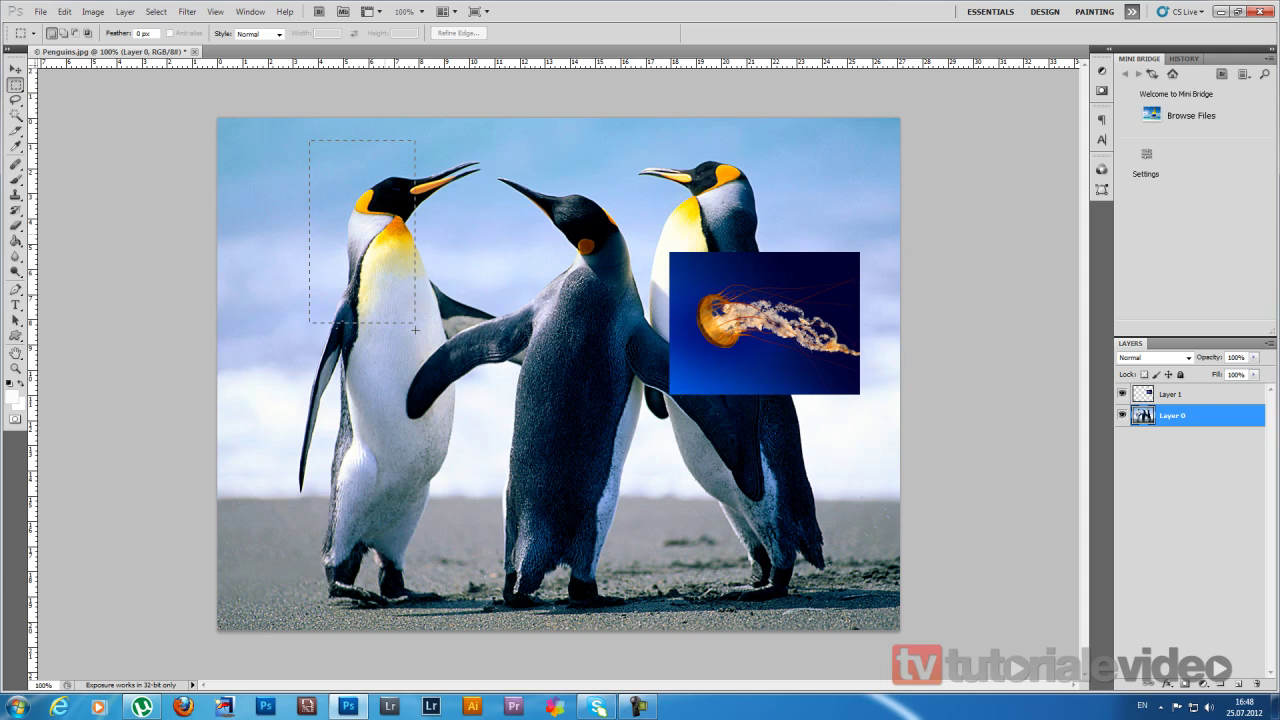
pyautogui.moveTo(462, 443); pyautogui.dragTo(478, 465)
pyautogui.moveTo(497, 600); pyautogui.dragTo(497, 623)
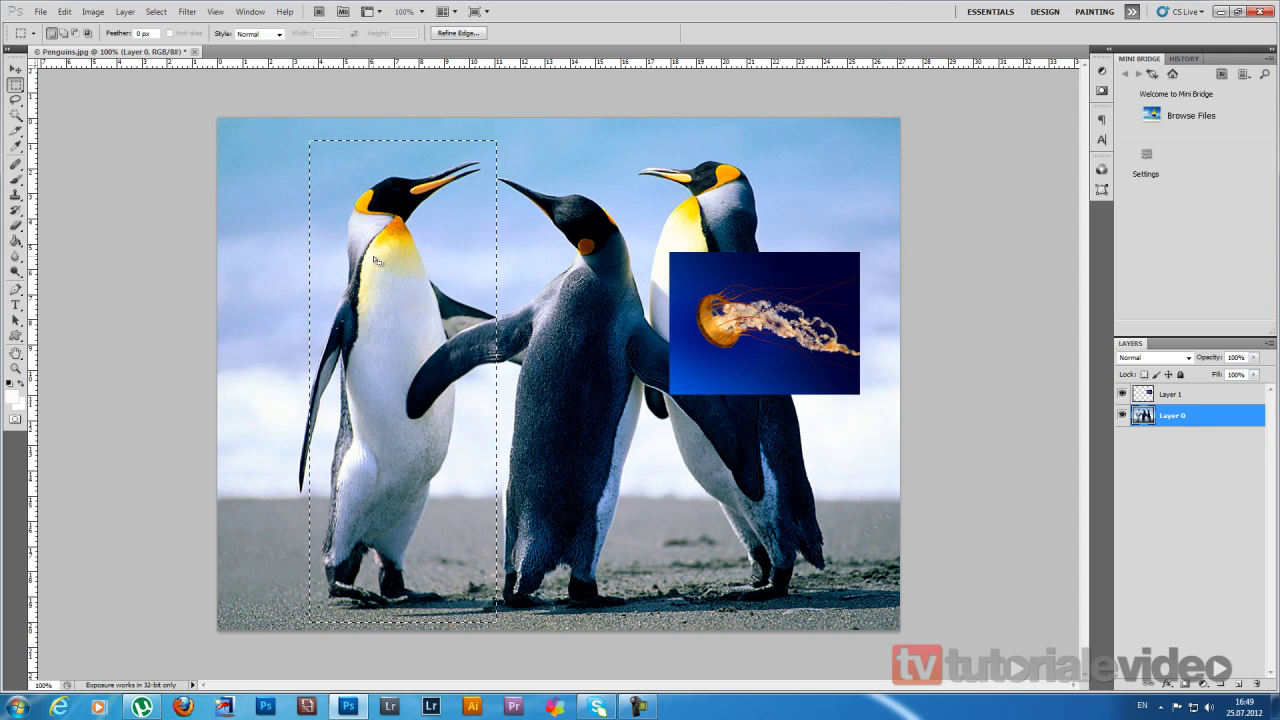
# - Copy the selected penguin area to a new layer, try shifting it right with Free Transform, and undo the copy
pyautogui.rightClick(416, 246)
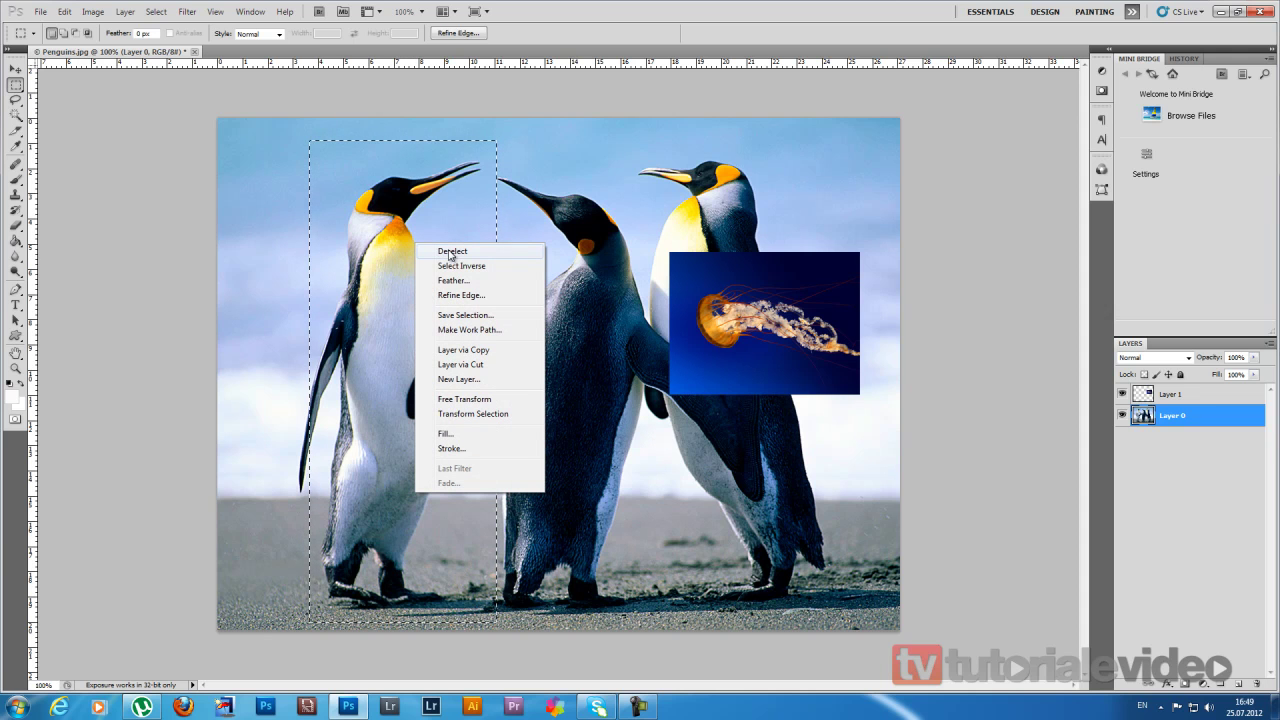
pyautogui.click(490, 352)
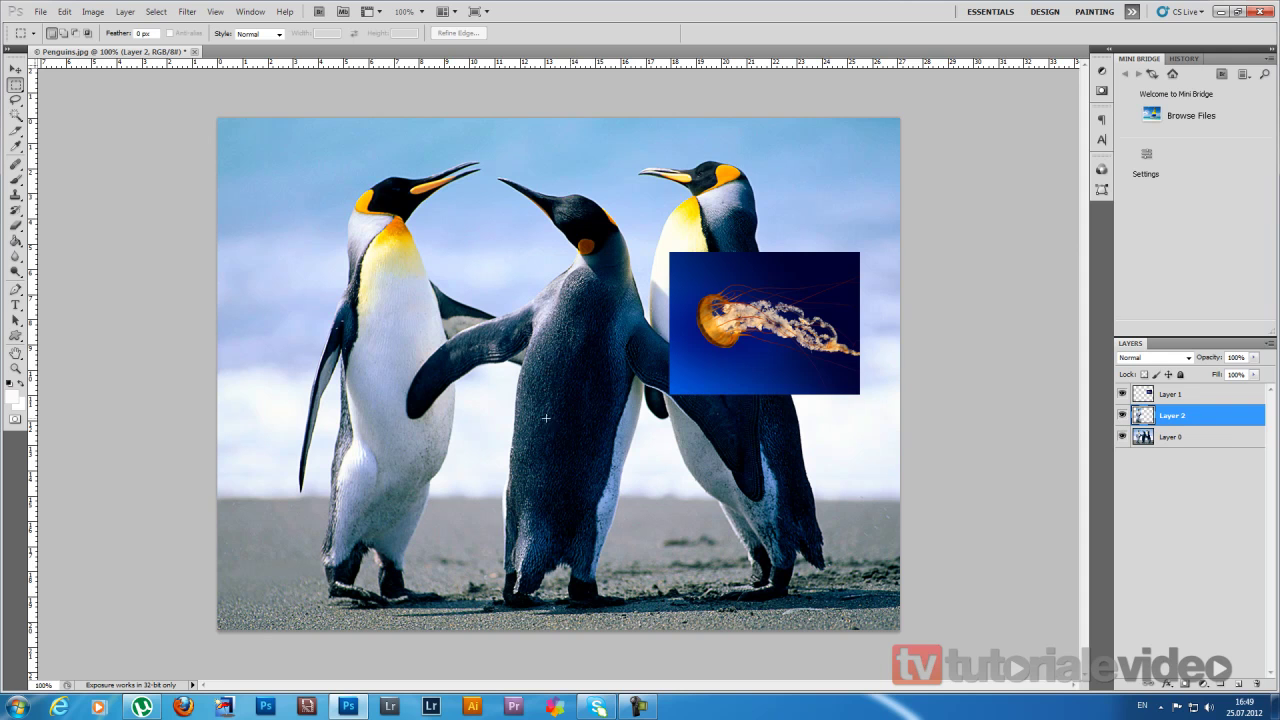
pyautogui.hotkey('ctrl', 't')
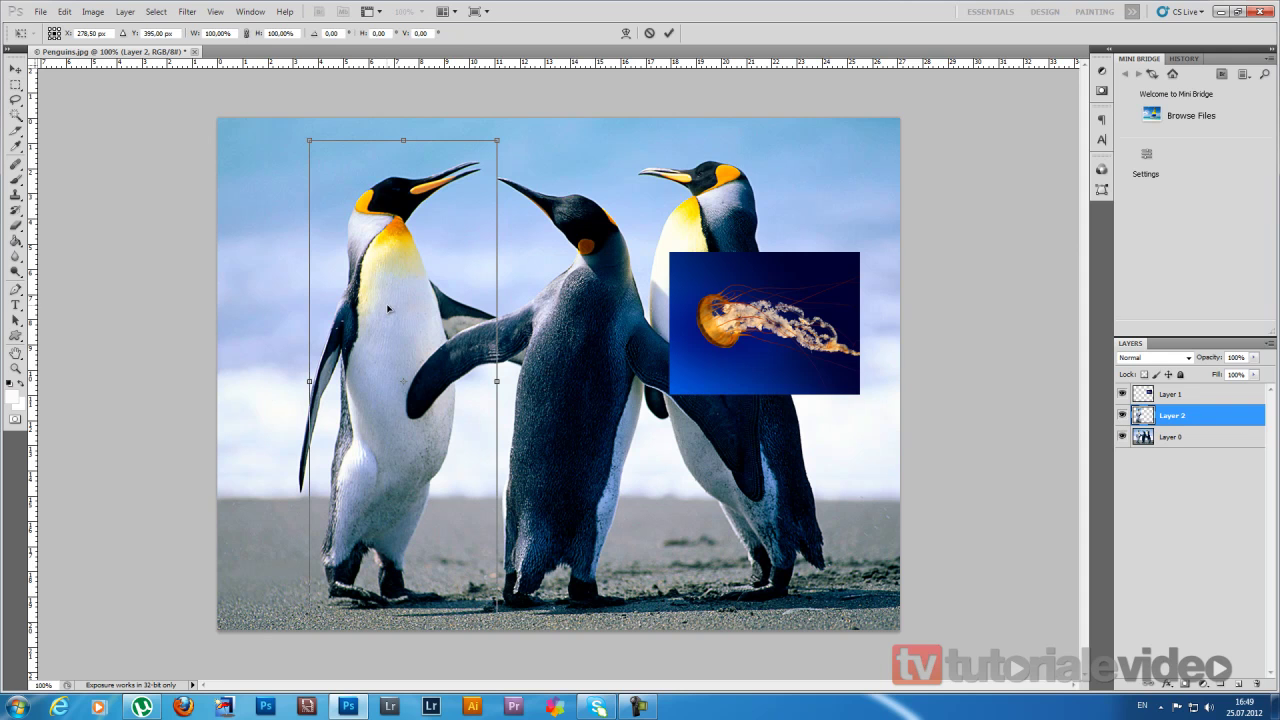
pyautogui.moveTo(390, 308); pyautogui.dragTo(686, 311)
pyautogui.press('Escape')
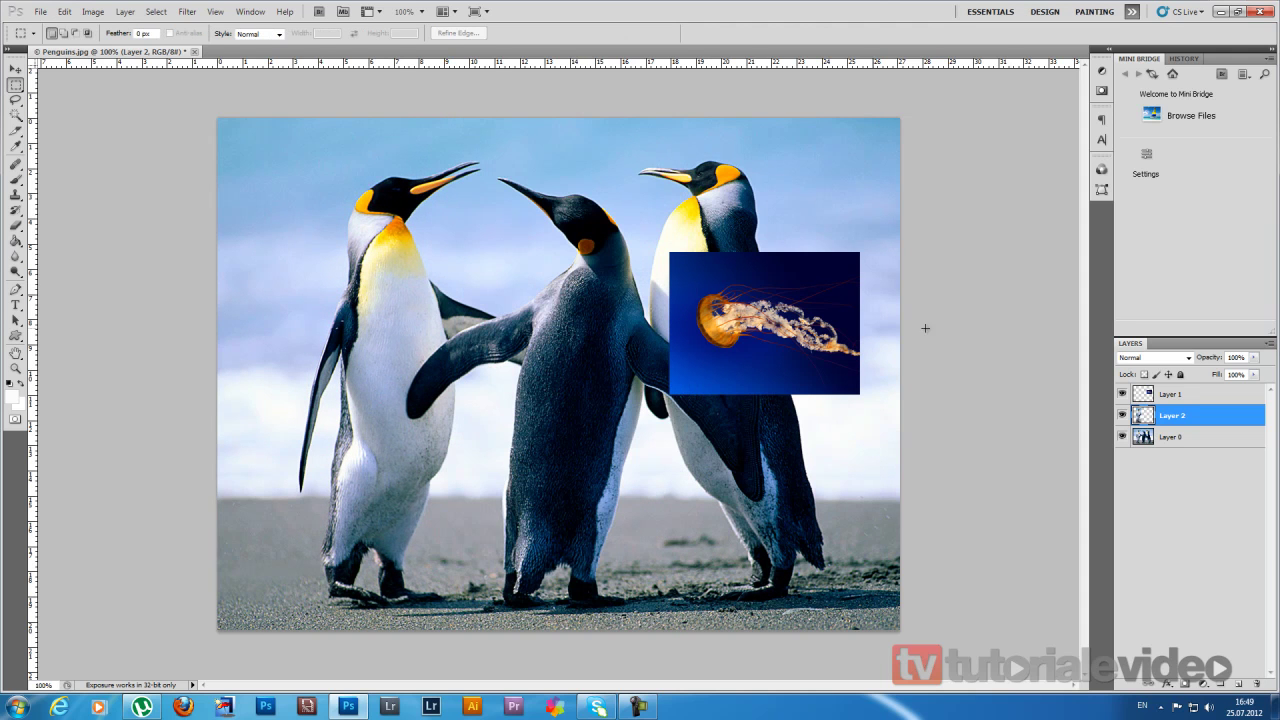
pyautogui.hotkey('ctrl', 'alt', 'z')
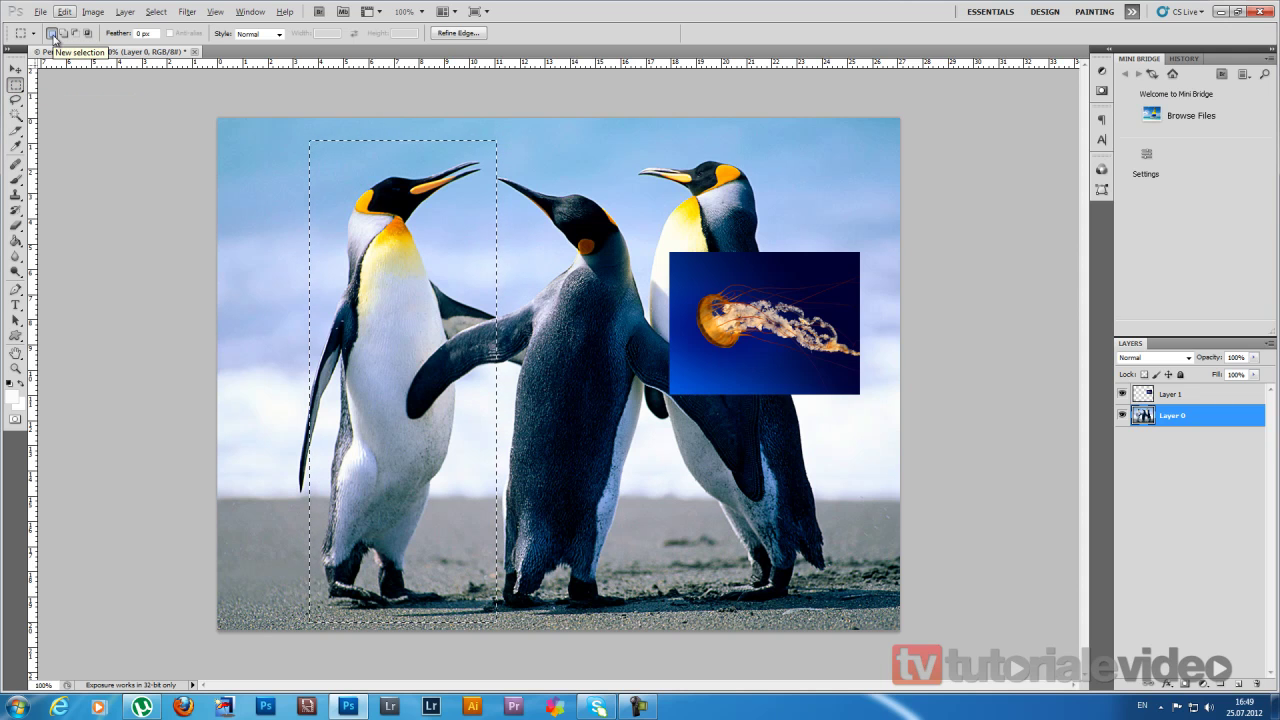
# - Draw several replacement rectangular selections, ending with one around the left penguin's head and upper body
pyautogui.click(266, 197)
pyautogui.moveTo(582, 368); pyautogui.dragTo(832, 414)
pyautogui.moveTo(387, 553); pyautogui.dragTo(605, 261)
pyautogui.moveTo(513, 366); pyautogui.dragTo(514, 373)
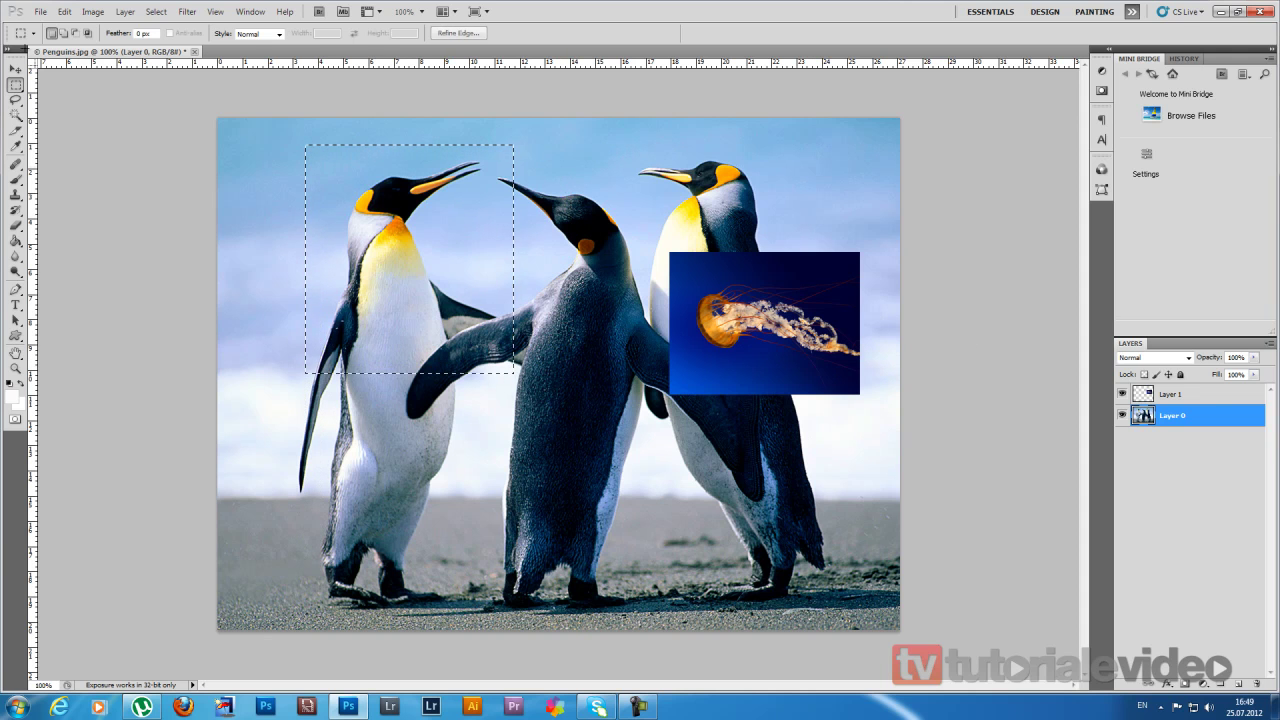
# - Add an overlapping tall rectangle beside the middle penguin's head to the selection, and subtract everything right of the left penguin's head
pyautogui.click(65, 33)
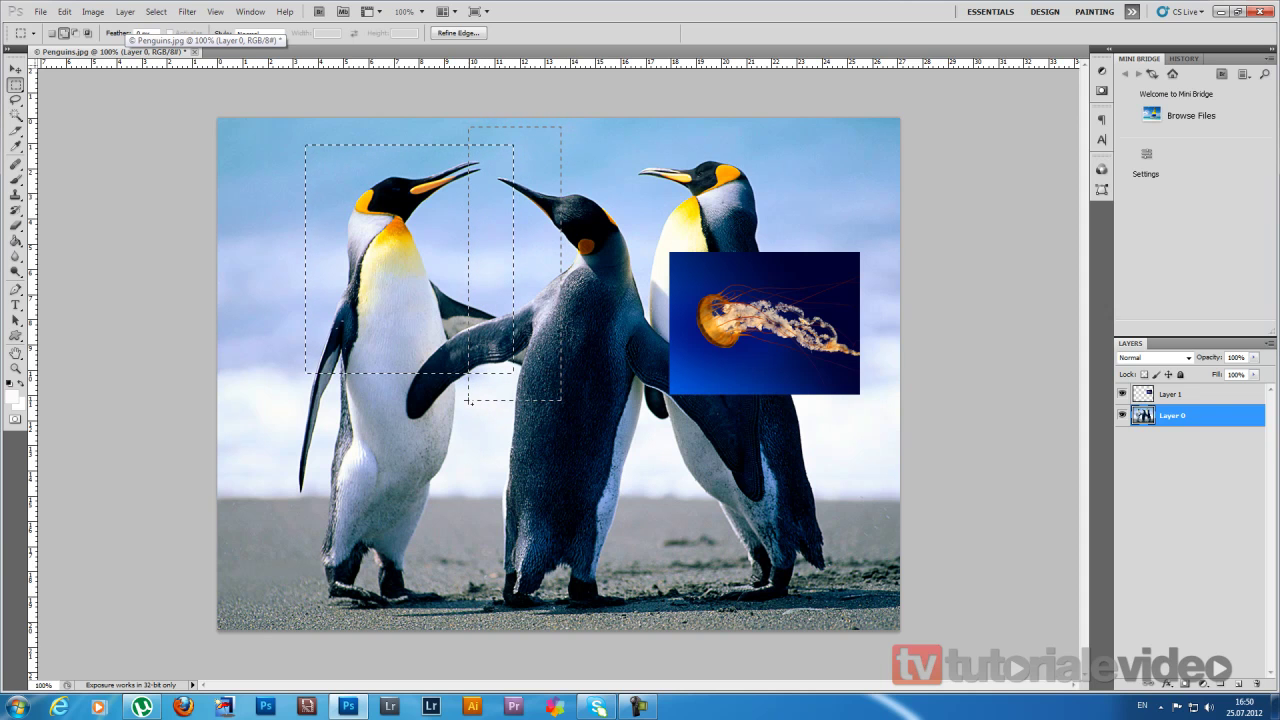
pyautogui.moveTo(468, 400); pyautogui.dragTo(469, 401)
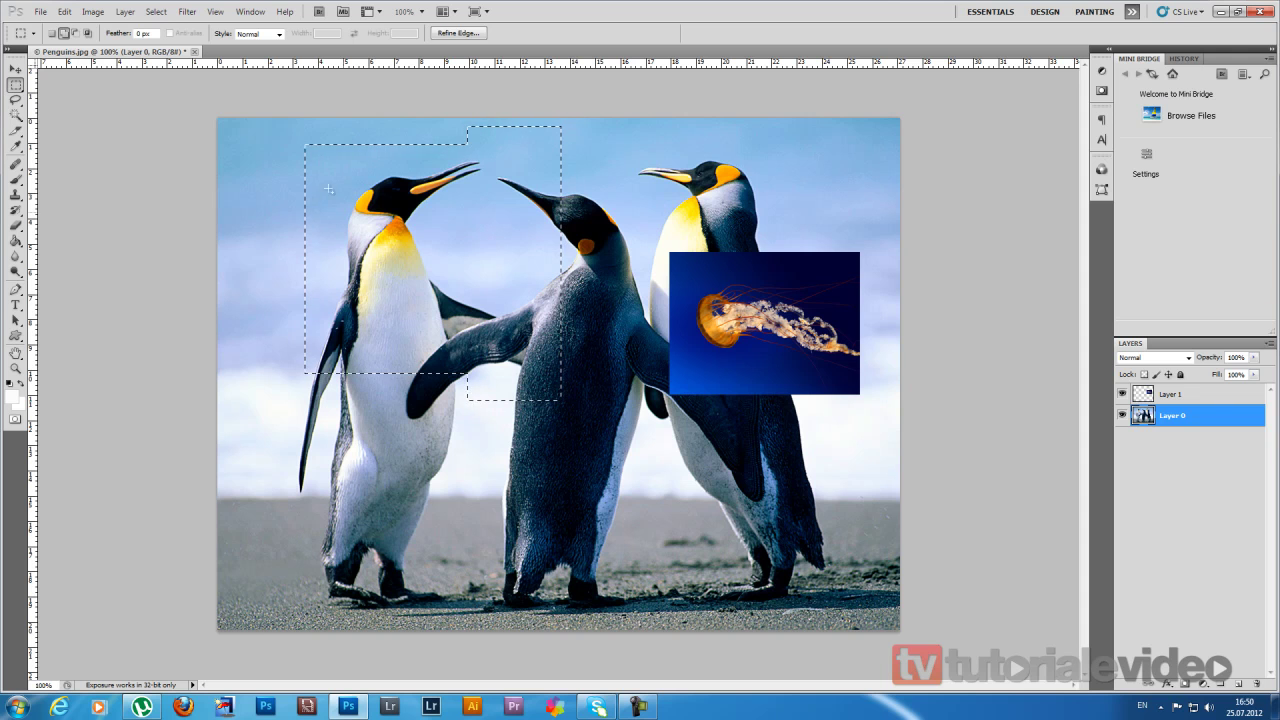
pyautogui.click(77, 35)
pyautogui.moveTo(621, 119); pyautogui.dragTo(424, 424)
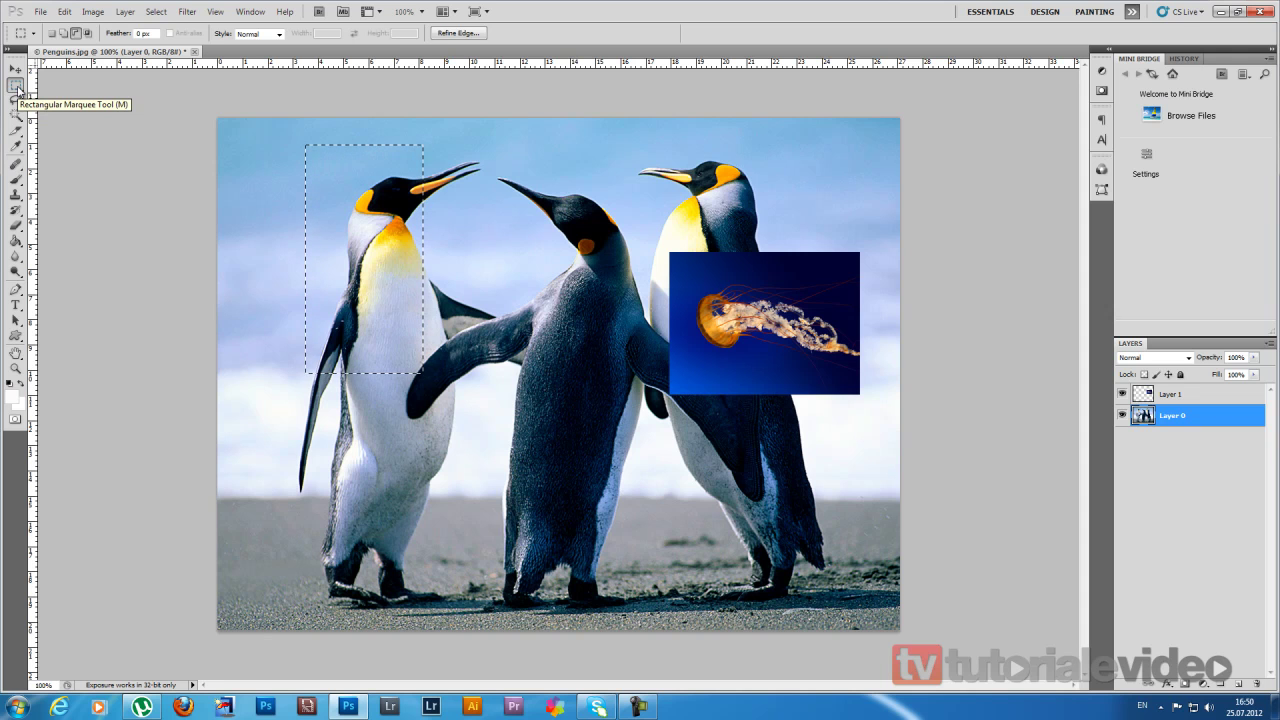
# - Draw elliptical selections with the Elliptical Marquee tool, ending with a large ellipse around the left and middle penguins
pyautogui.click(17, 88)
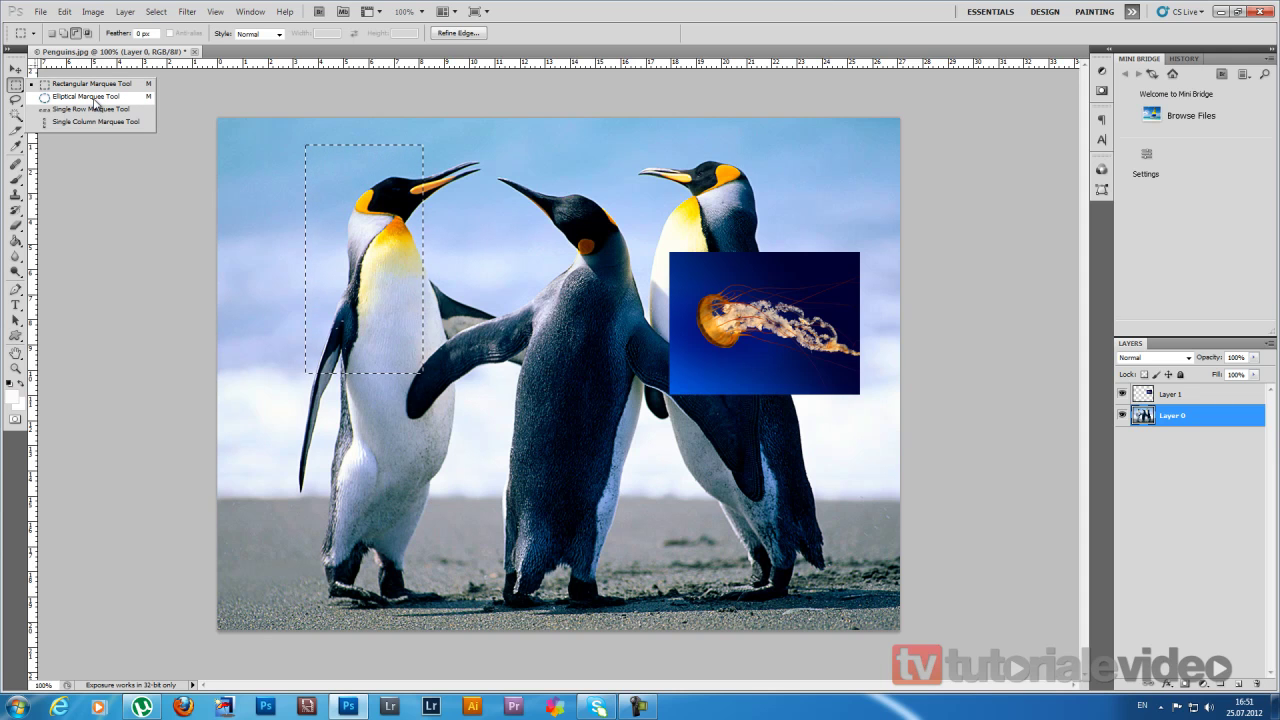
pyautogui.click(93, 97)
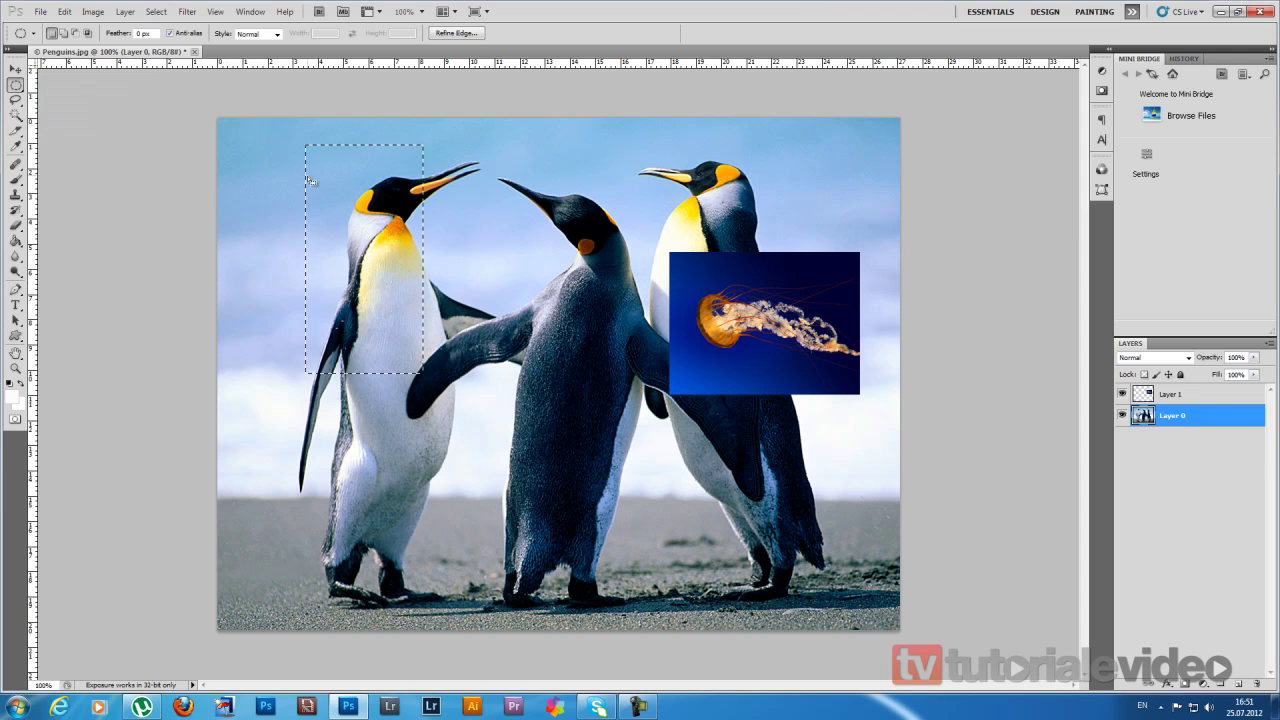
pyautogui.click(272, 152)
pyautogui.moveTo(583, 407); pyautogui.dragTo(449, 479)
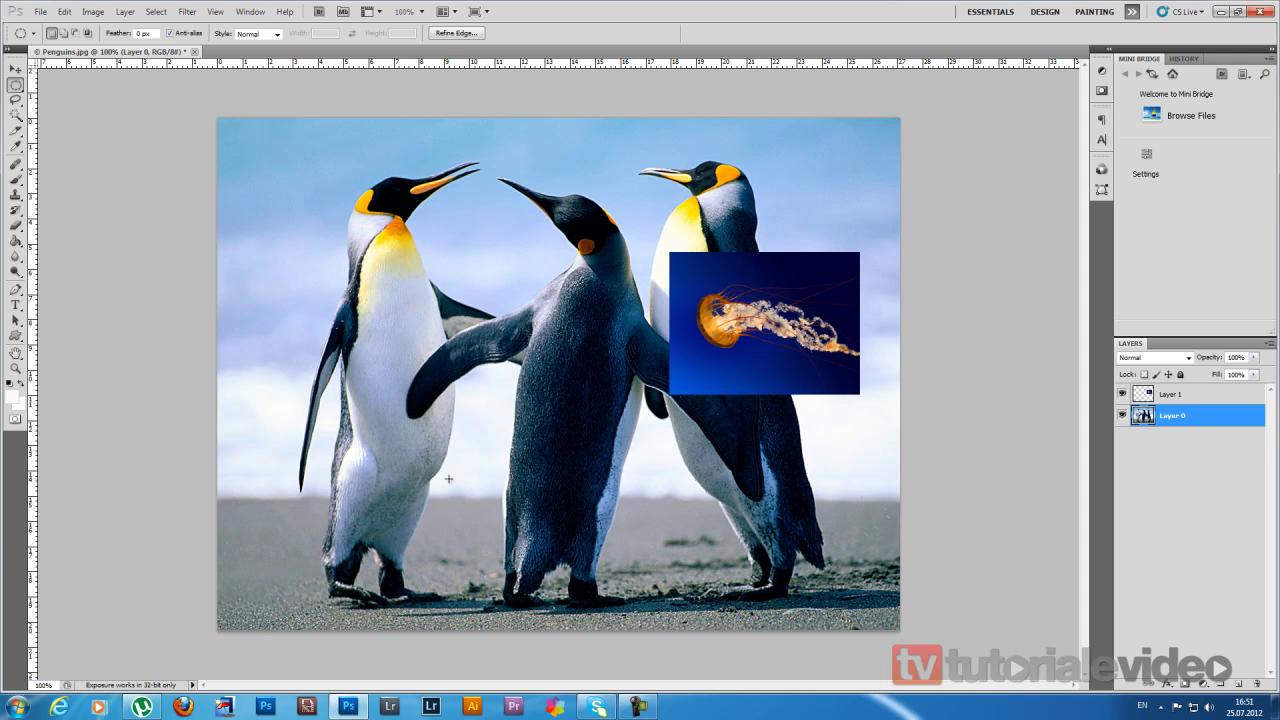
pyautogui.click(268, 168)
pyautogui.moveTo(303, 134); pyautogui.dragTo(528, 300)
pyautogui.moveTo(650, 608); pyautogui.dragTo(650, 608)
# - Select a single pixel row across the canvas near the penguins' beaks with the Single Row Marquee tool
pyautogui.rightClick(16, 85)
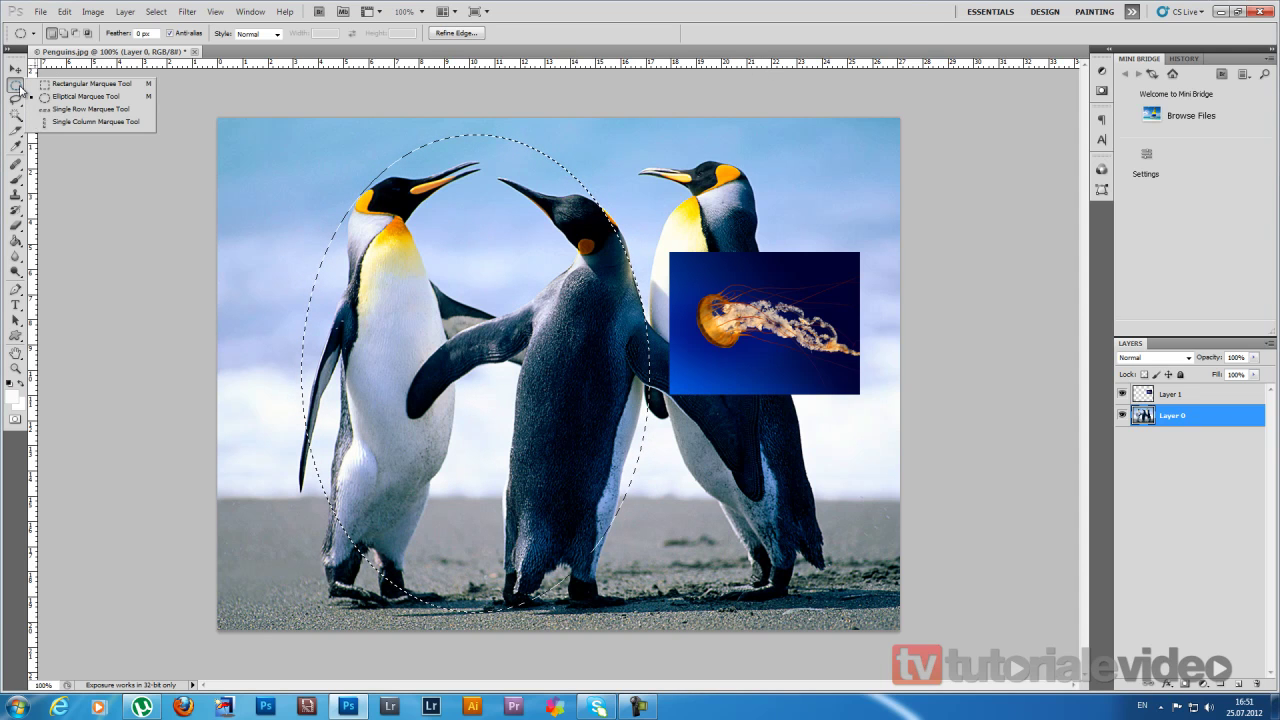
pyautogui.click(100, 109)
pyautogui.click(468, 154)
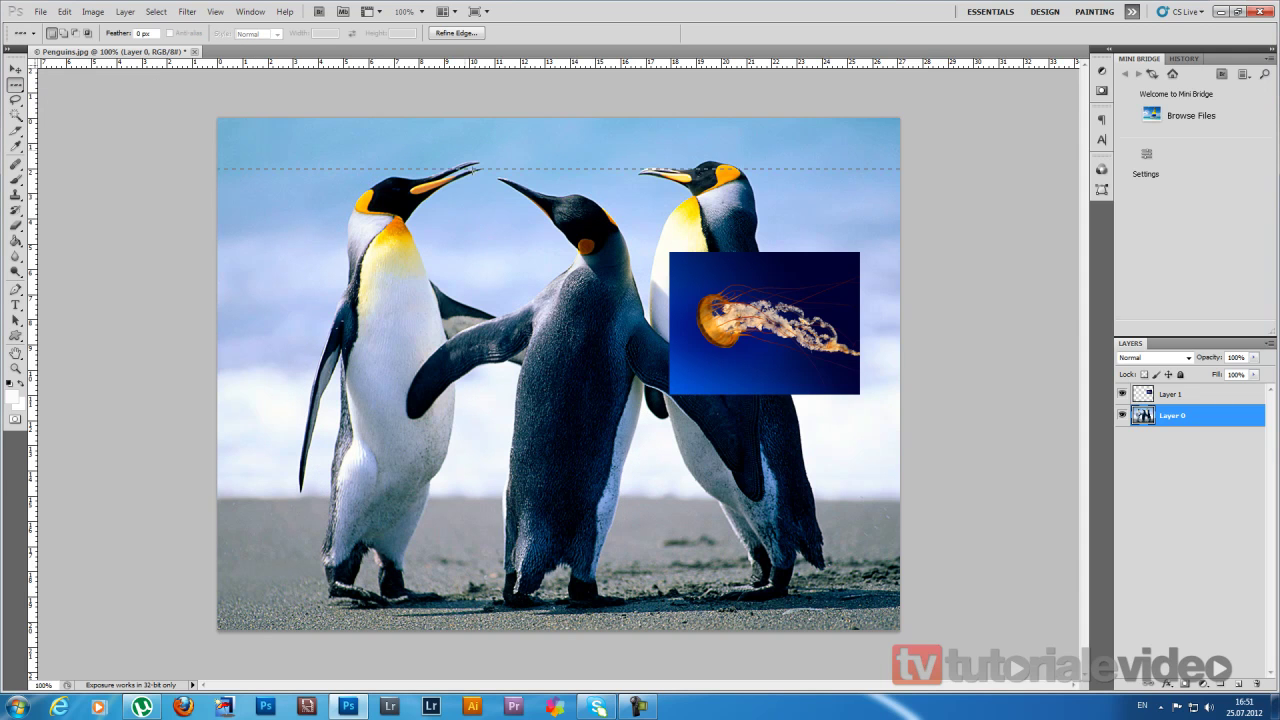
# - Select single pixel columns with the Single Column Marquee tool, ending with one left of the left penguin
pyautogui.rightClick(16, 97)
pyautogui.click(66, 127)
pyautogui.click(379, 189)
pyautogui.click(567, 200)
pyautogui.click(277, 210)
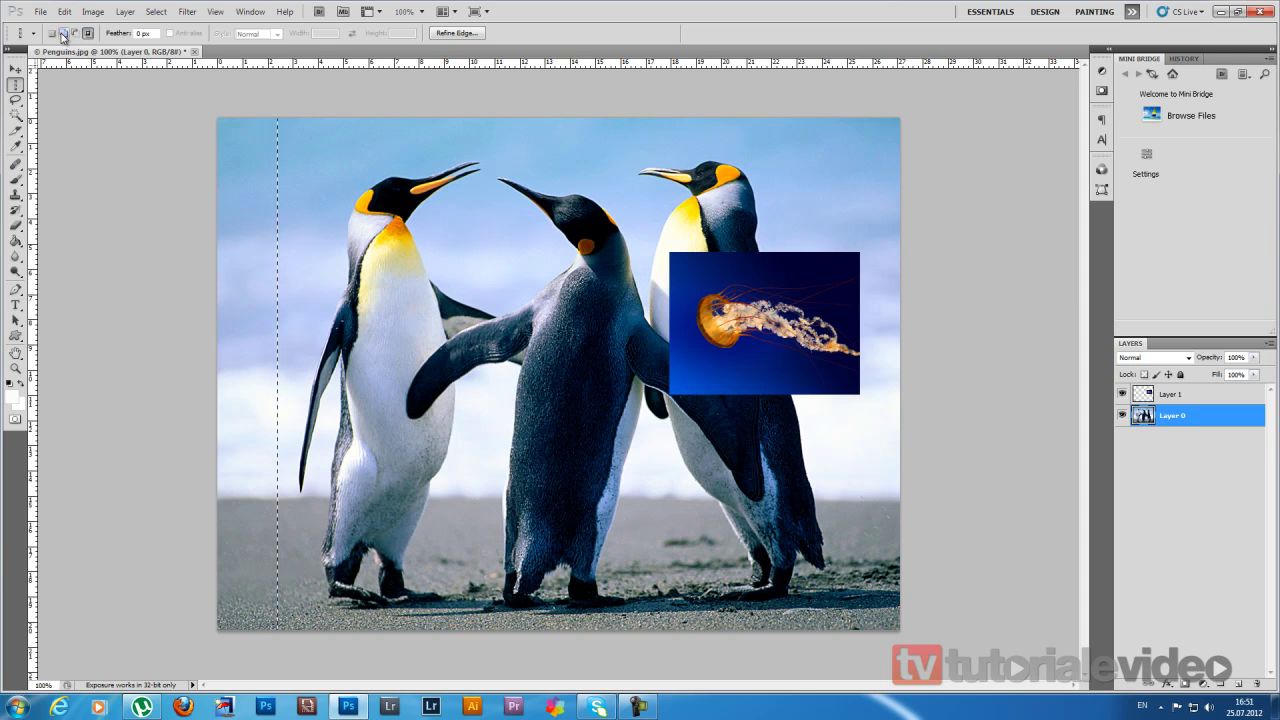
# - Return to the Rectangular Marquee tool in New Selection mode, select a rectangle between the left and middle penguins, and deselect it
pyautogui.rightClick(17, 87)
pyautogui.click(50, 83)
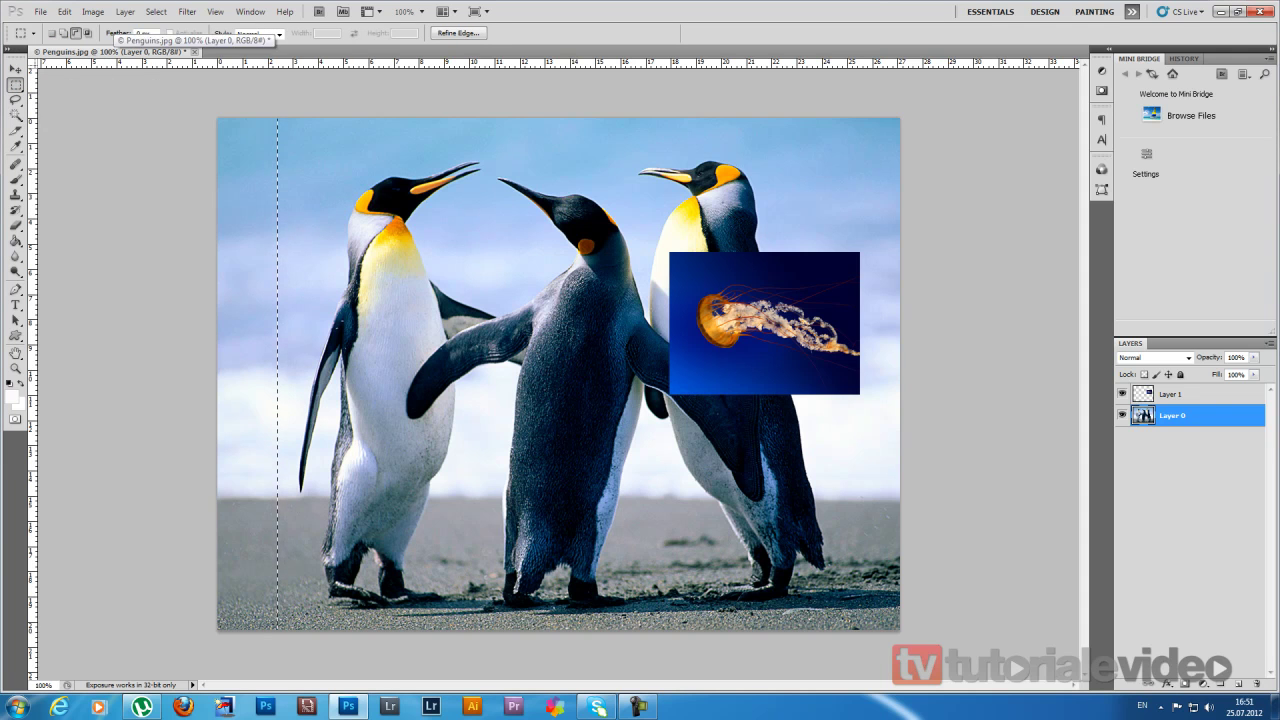
pyautogui.click(15, 70)
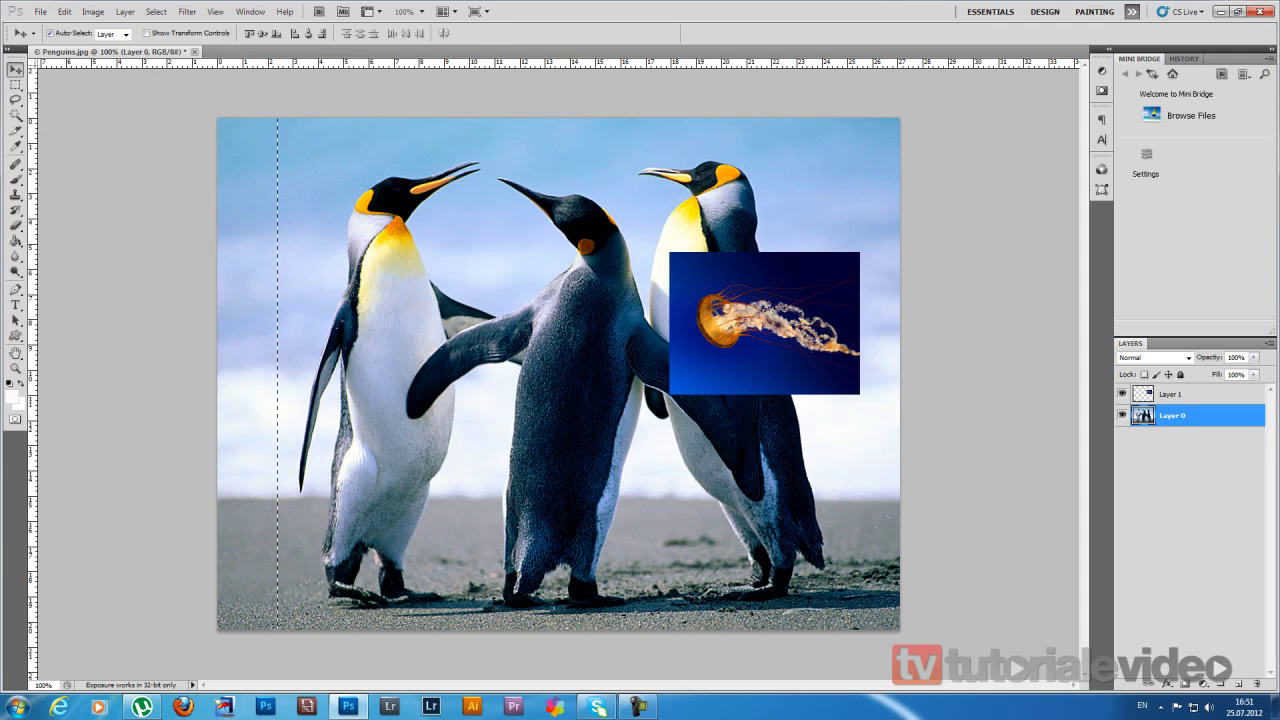
pyautogui.click(15, 85)
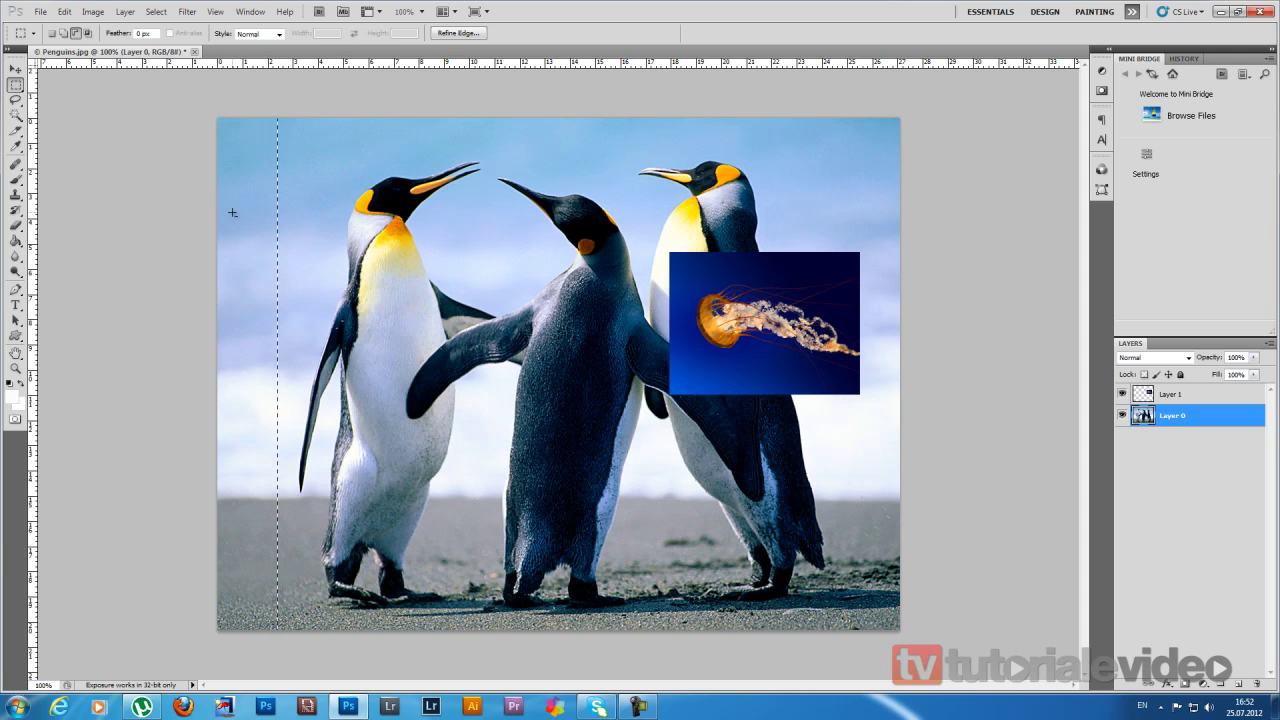
pyautogui.click(51, 33)
pyautogui.click(446, 303)
pyautogui.moveTo(446, 303); pyautogui.dragTo(586, 453)
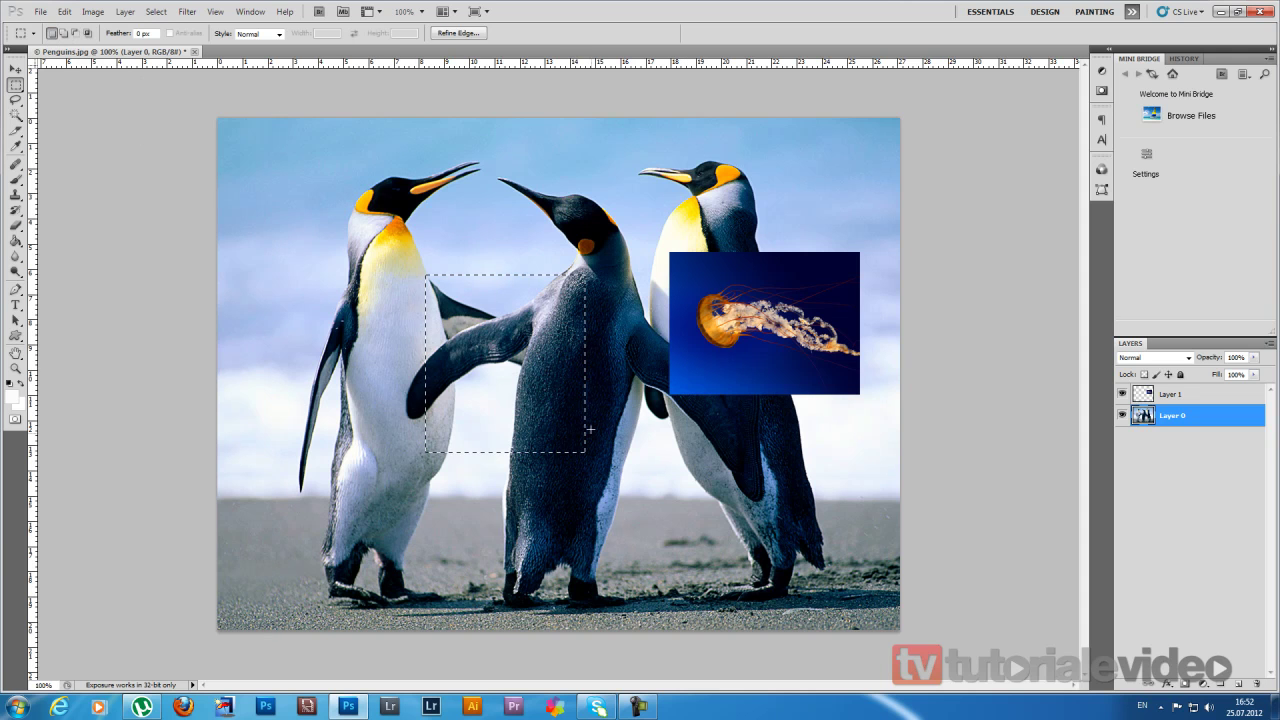
pyautogui.click(298, 154)
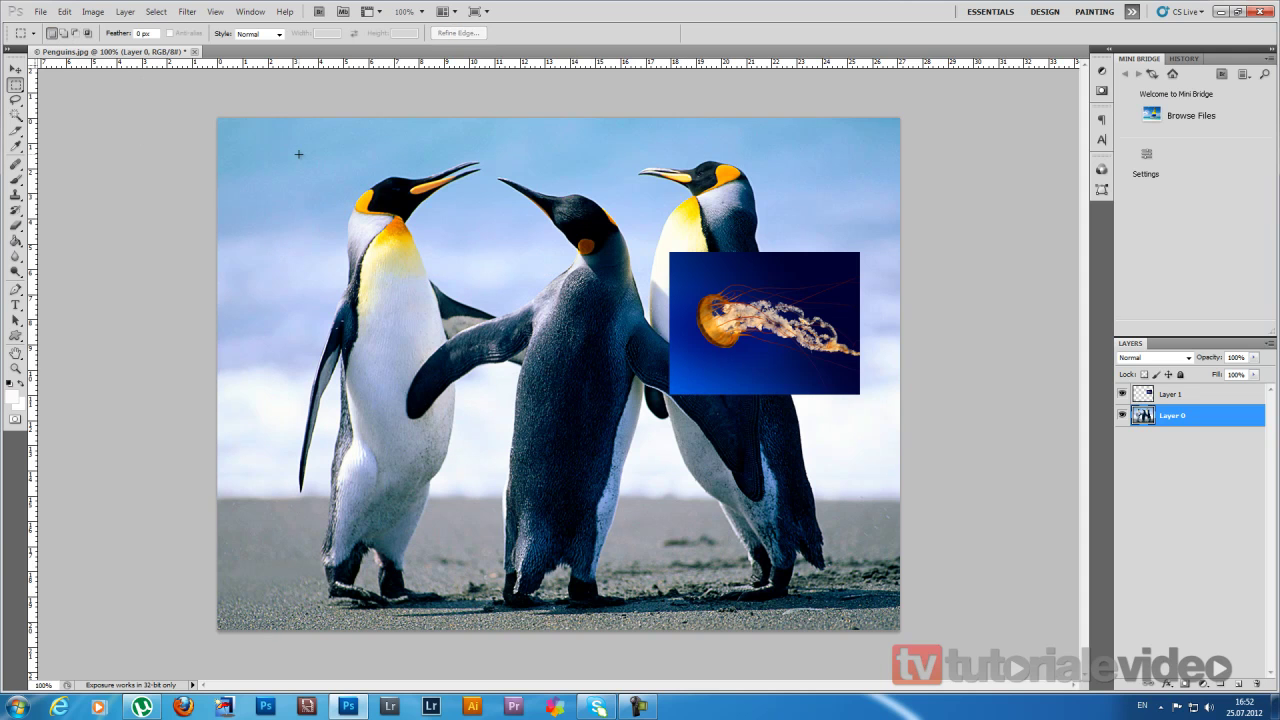
# - Select and deselect a rectangle over the left penguin's upper body, and do the same with the whole canvas
pyautogui.click(153, 13)
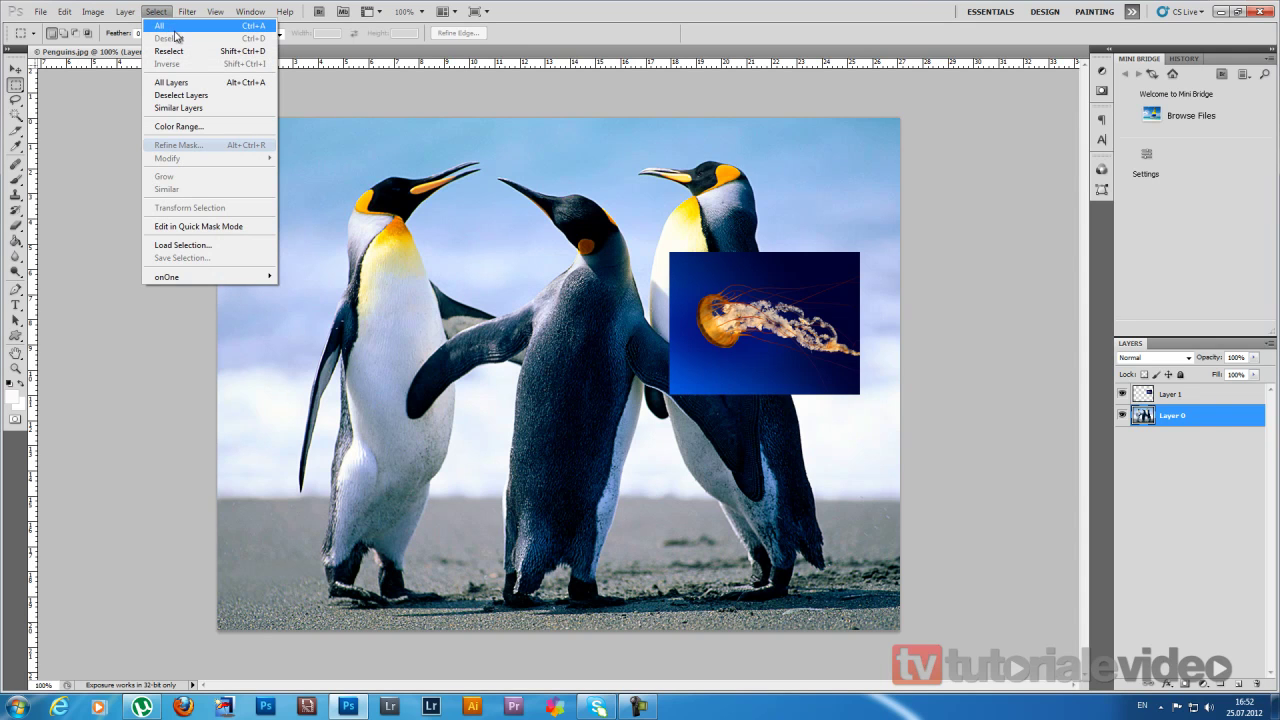
pyautogui.click(329, 153)
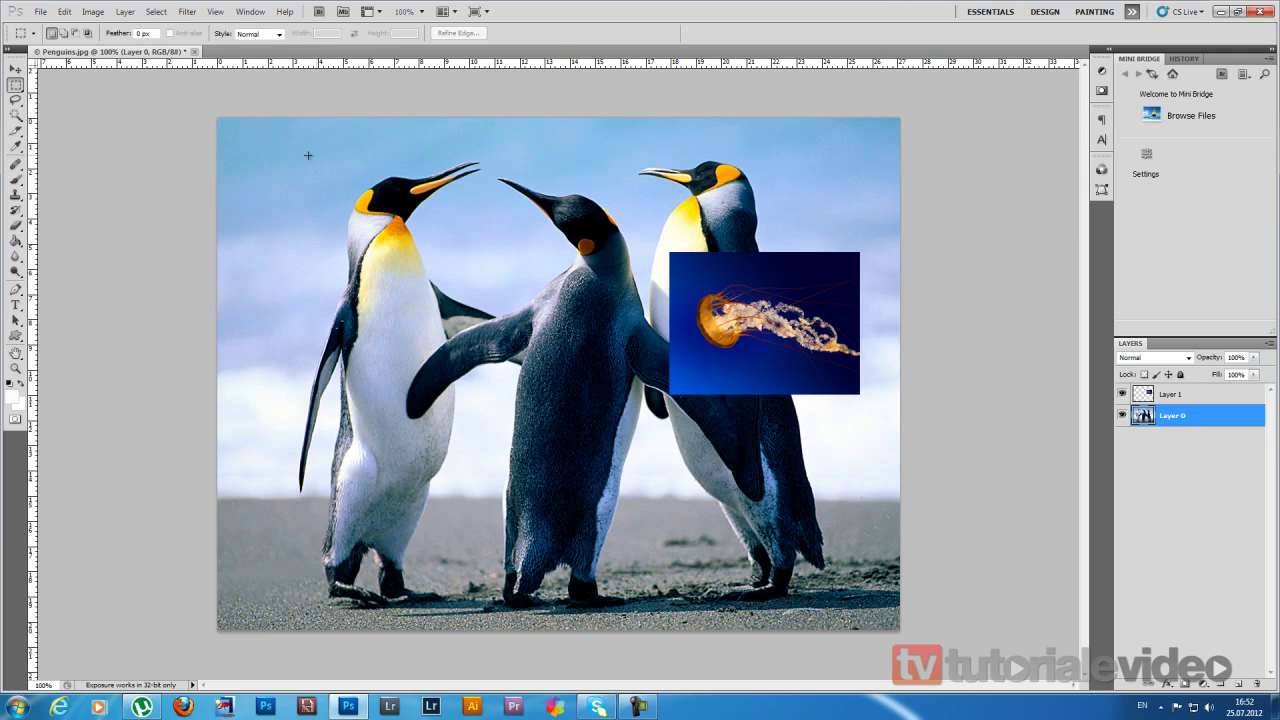
pyautogui.moveTo(374, 322); pyautogui.dragTo(455, 385)
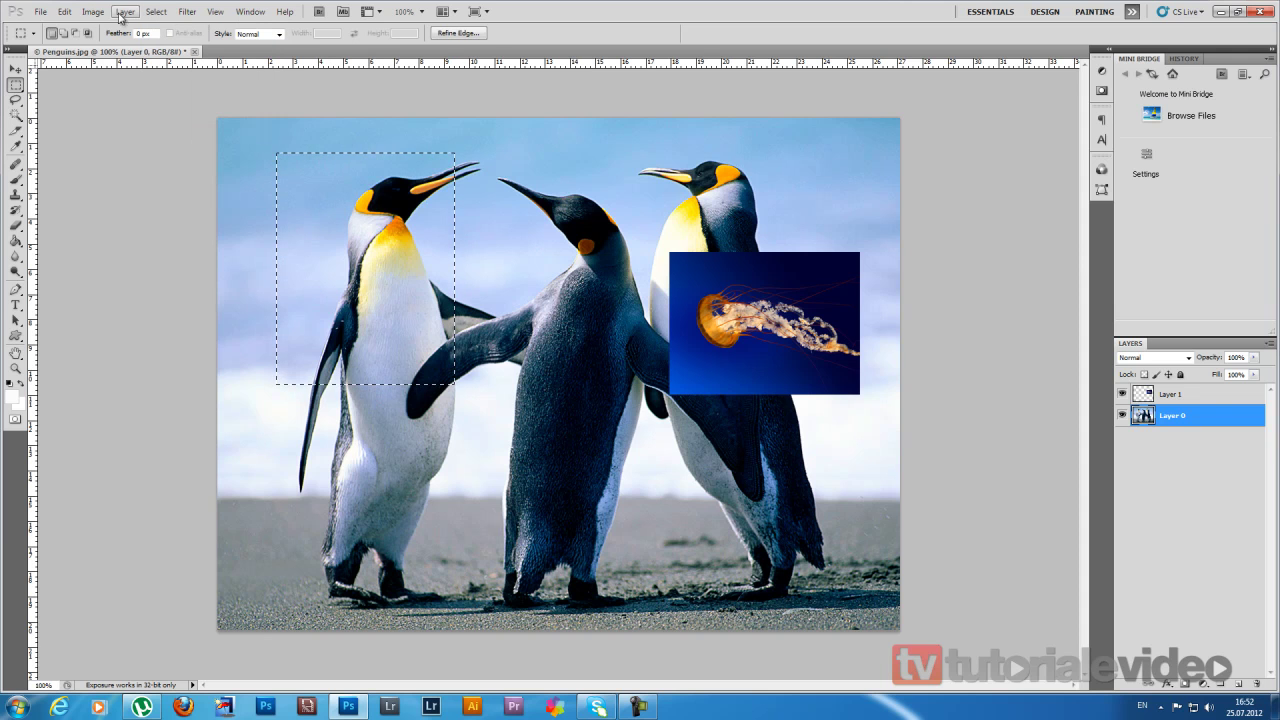
pyautogui.click(125, 12)
pyautogui.moveTo(156, 12)
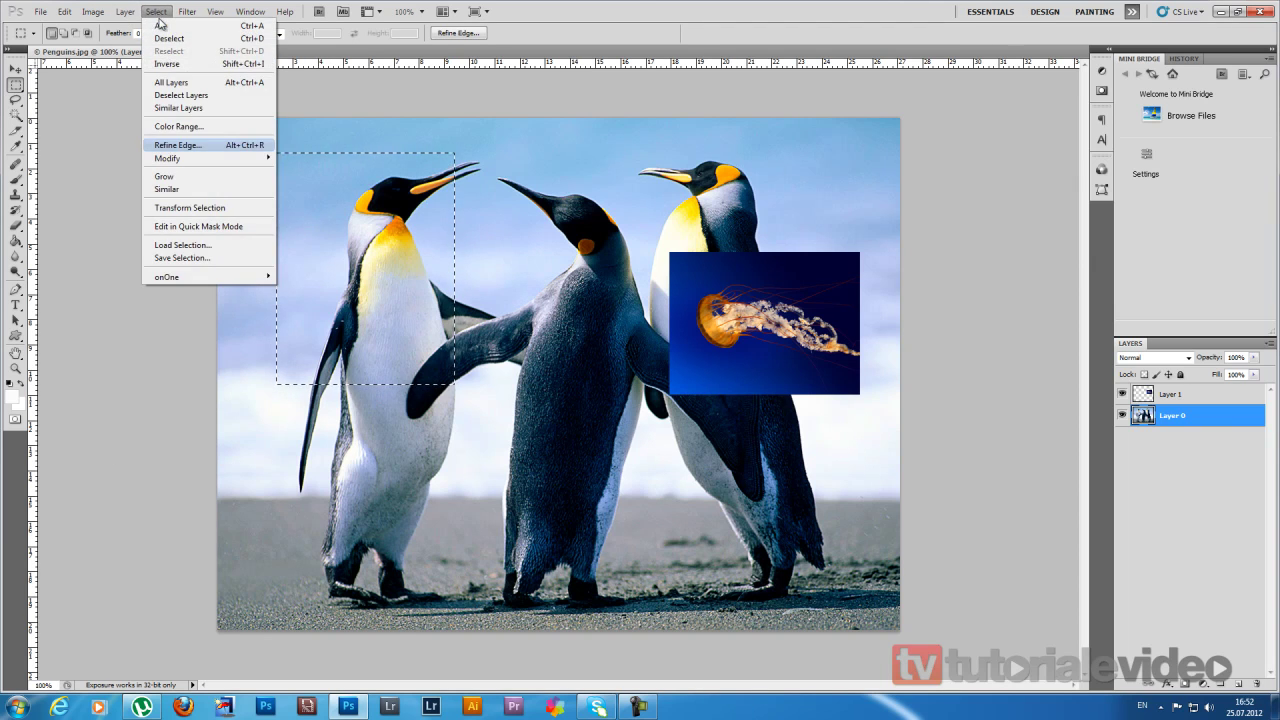
pyautogui.click(213, 42)
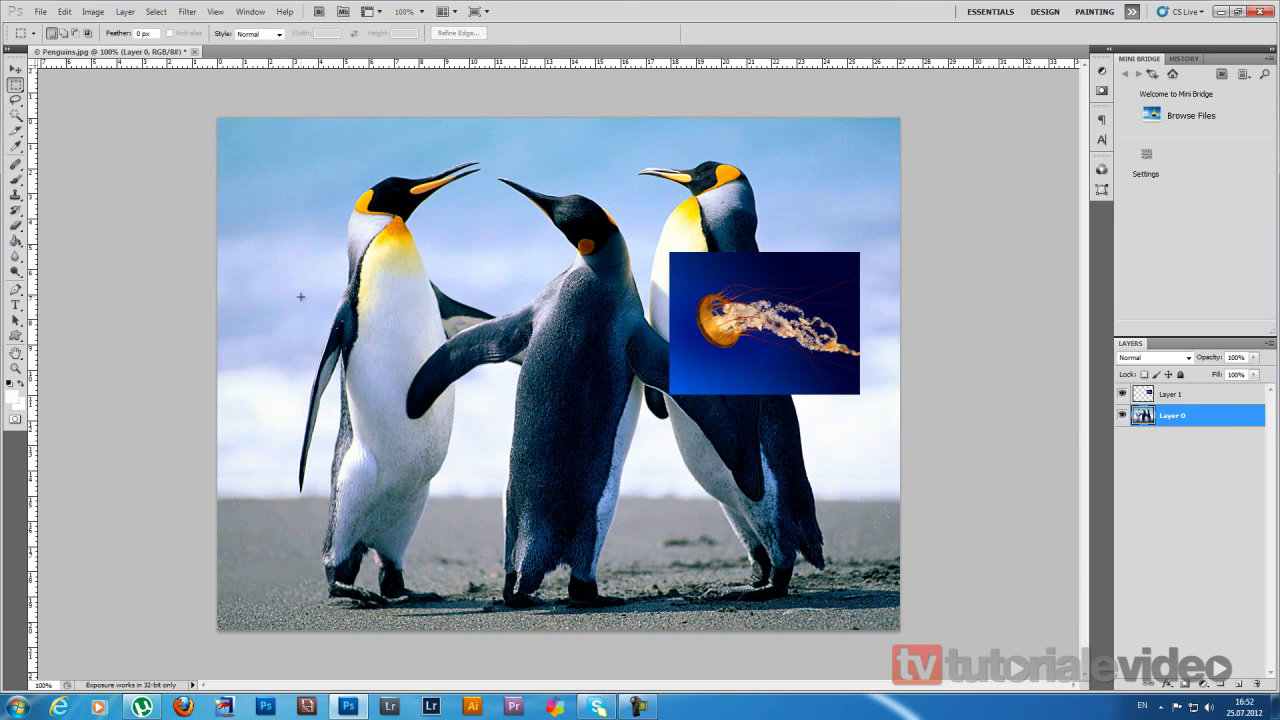
pyautogui.hotkey('ctrl', 'a')
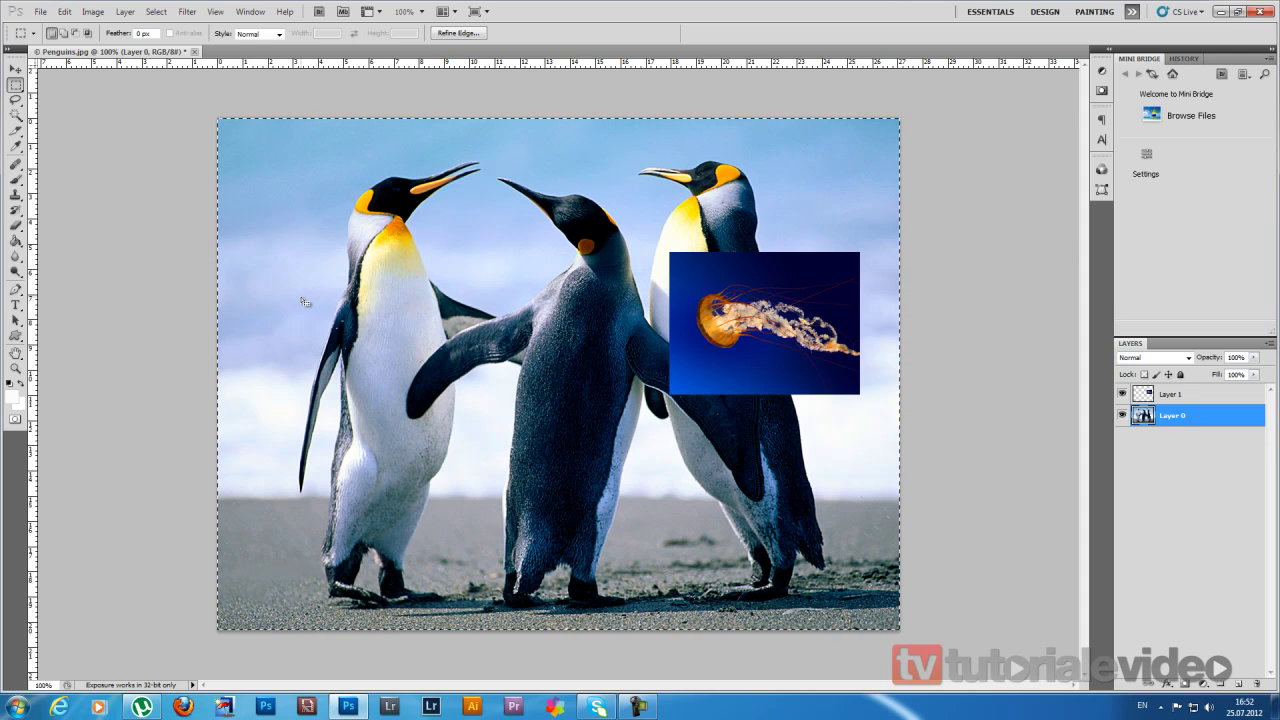
pyautogui.click(313, 360)
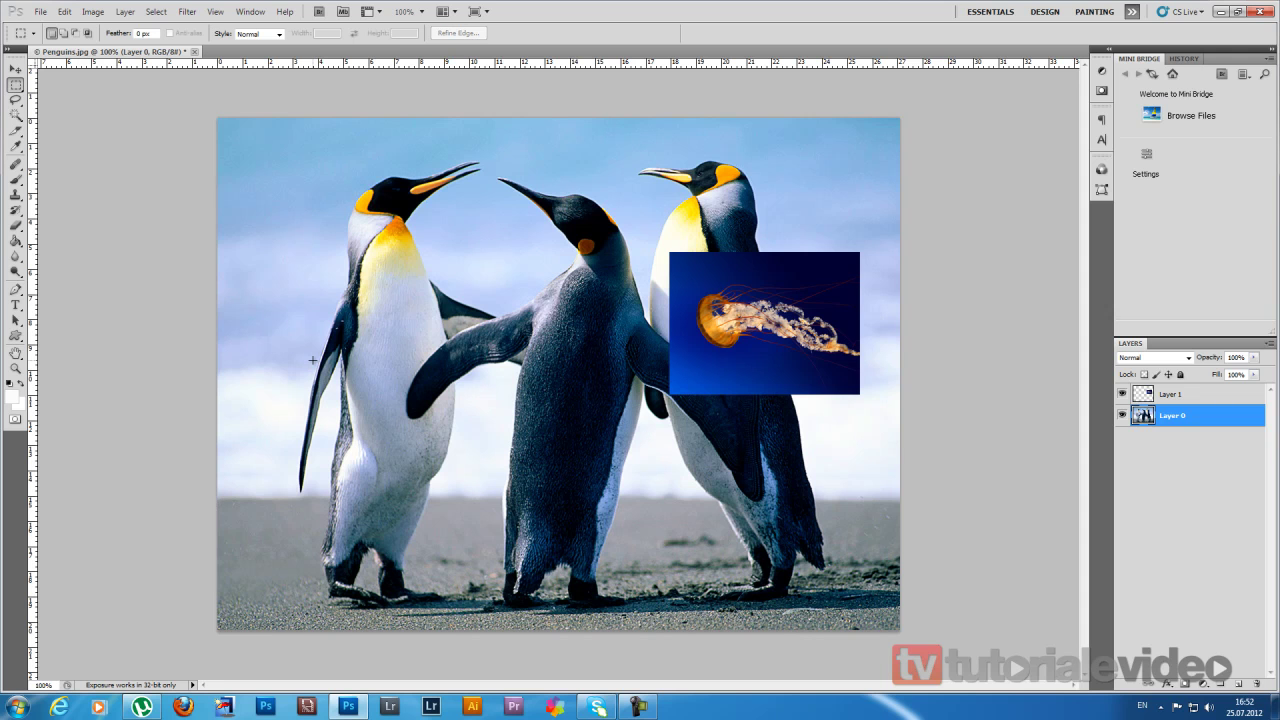